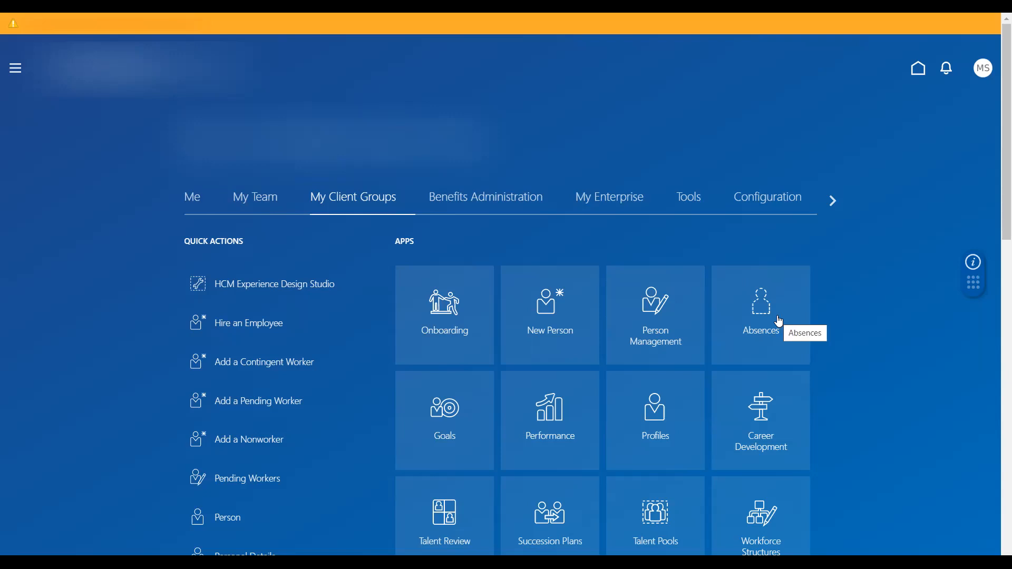
- Open Absence Reasons under Absence Definitions in the Absences app and start creating a new absence reason
{"action": "left_click", "coordinate": [757, 310]}
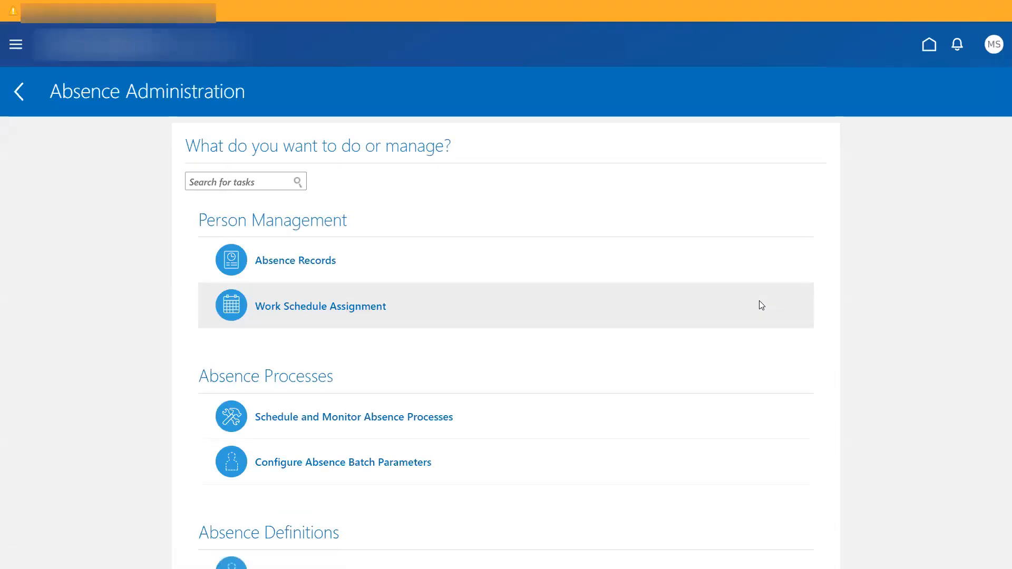
{"action": "left_click_drag", "start_coordinate": [997, 177], "coordinate": [997, 221]}
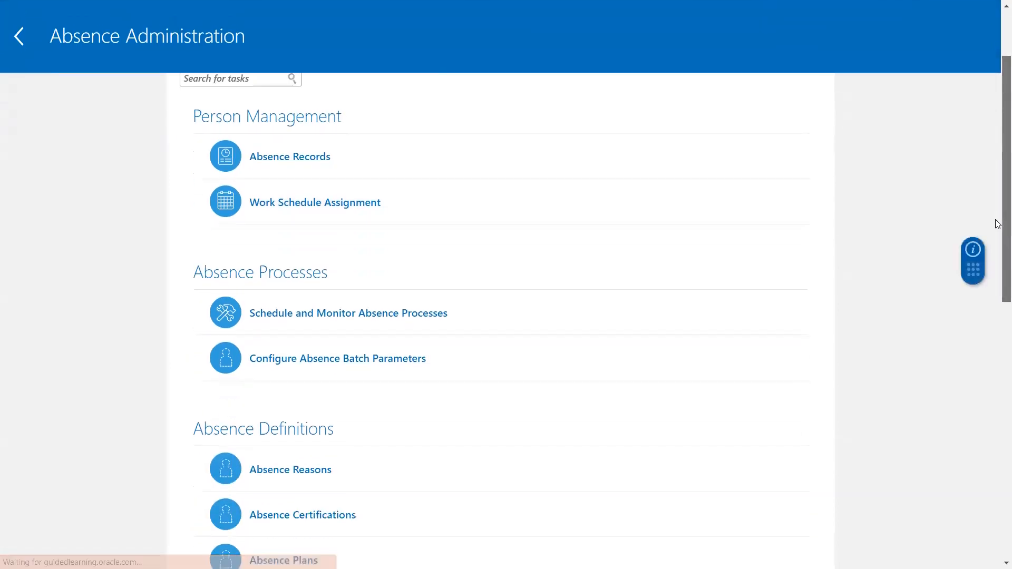
{"action": "left_click_drag", "start_coordinate": [998, 224], "coordinate": [998, 300]}
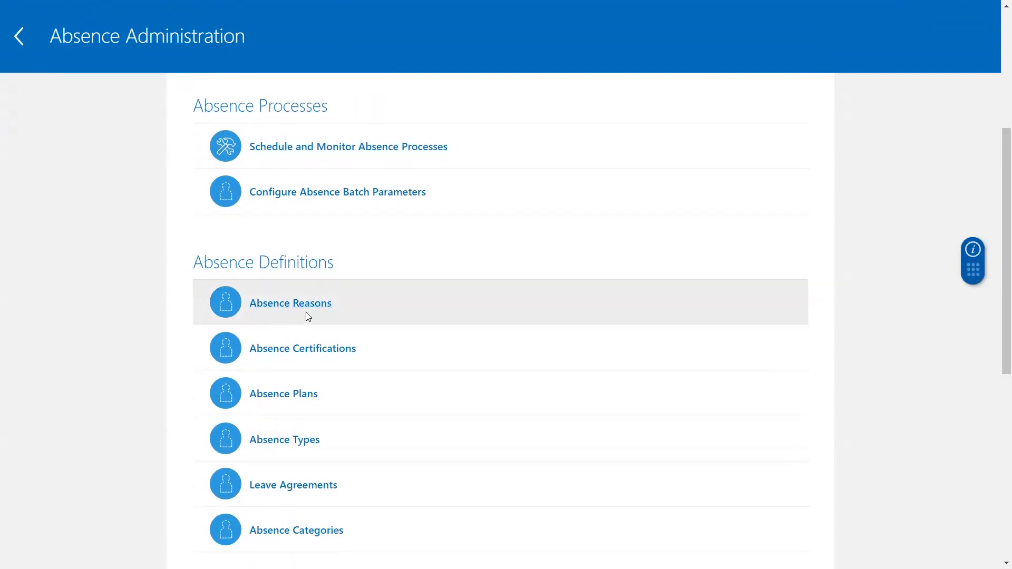
{"action": "left_click", "coordinate": [275, 310]}
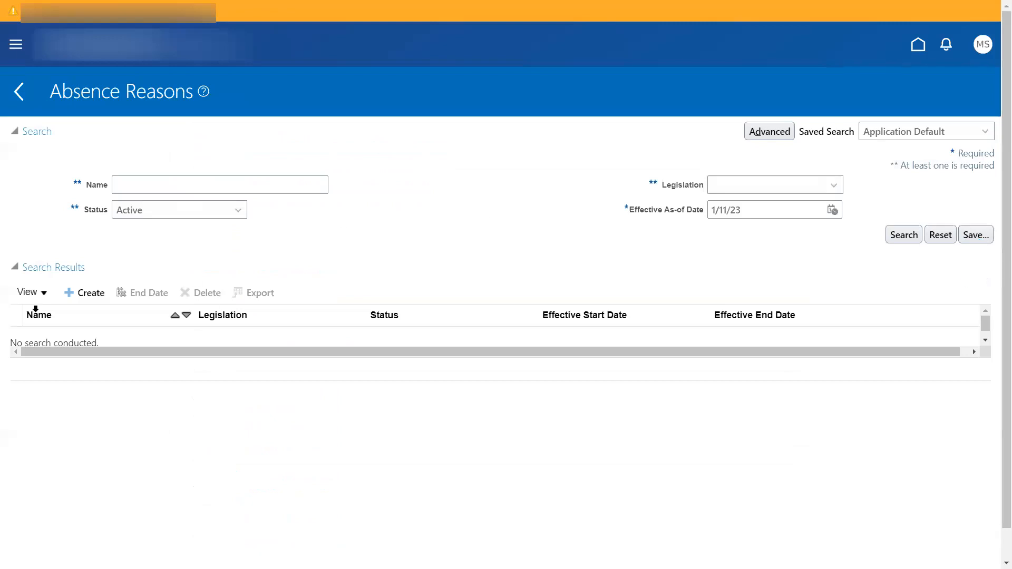
{"action": "left_click", "coordinate": [88, 295]}
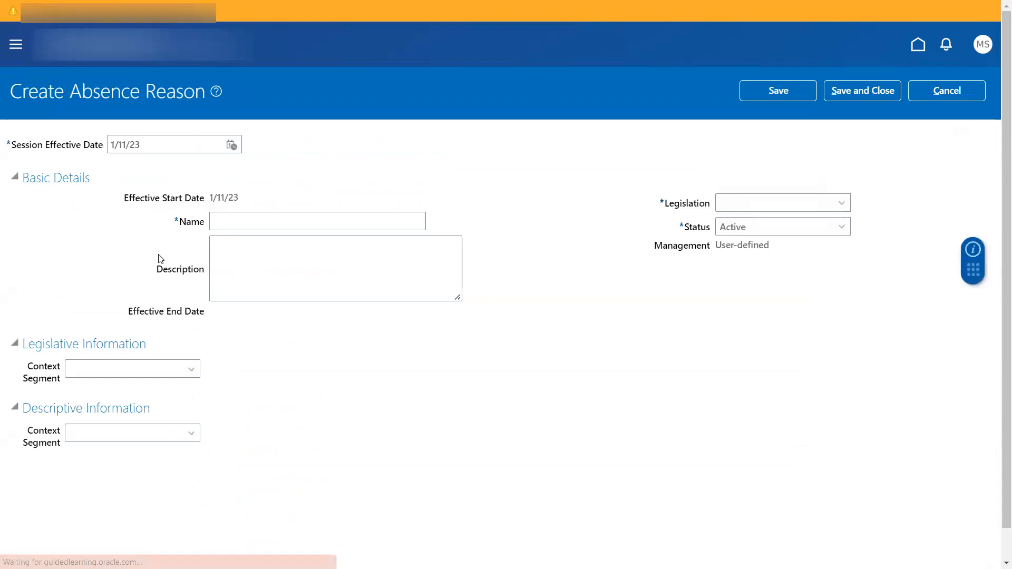
- Set the session effective date of the new absence reason to 1/1/01 and accept the date change
{"action": "triple_click", "coordinate": [158, 146]}
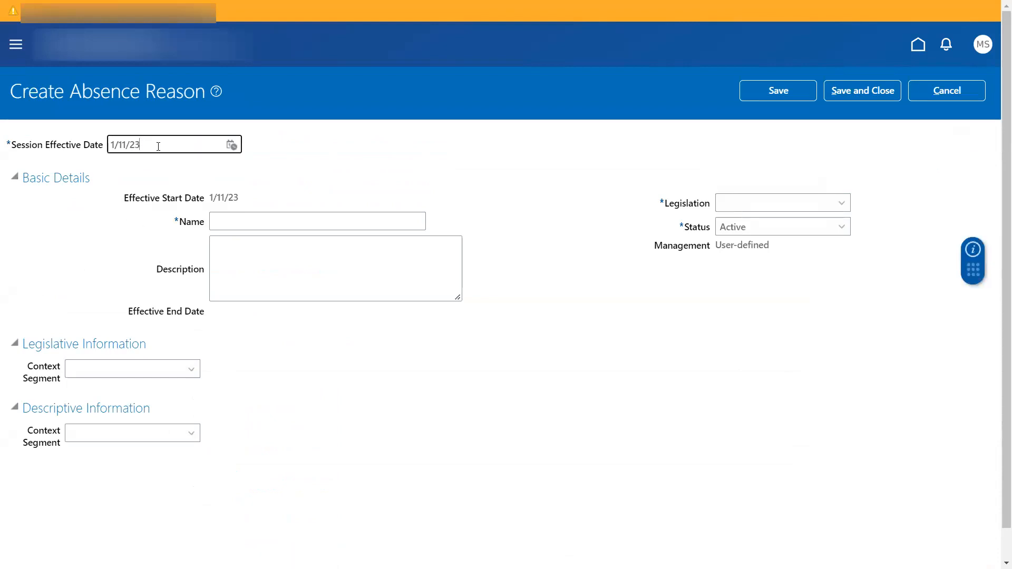
{"action": "type", "text": "01/"}
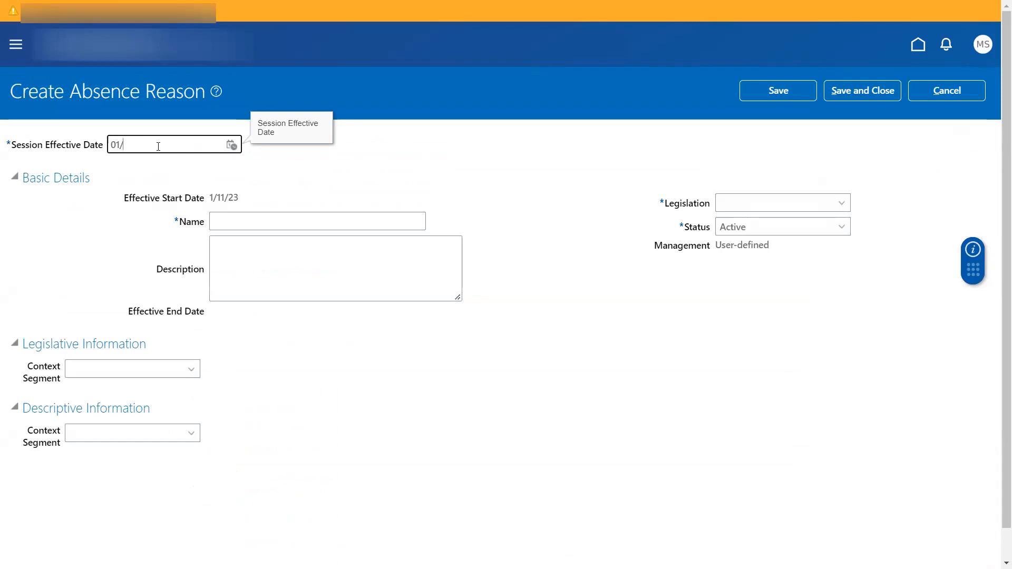
{"action": "type", "text": "/"}
{"action": "key", "text": "BackSpace"}
{"action": "type", "text": "01/195"}
{"action": "type", "text": "0"}
{"action": "key", "text": "BackSpace"}
{"action": "key", "text": "BackSpace"}
{"action": "key", "text": "BackSpace"}
{"action": "key", "text": "BackSpace"}
{"action": "type", "text": "000"}
{"action": "type", "text": "1"}
{"action": "left_click", "coordinate": [244, 220]}
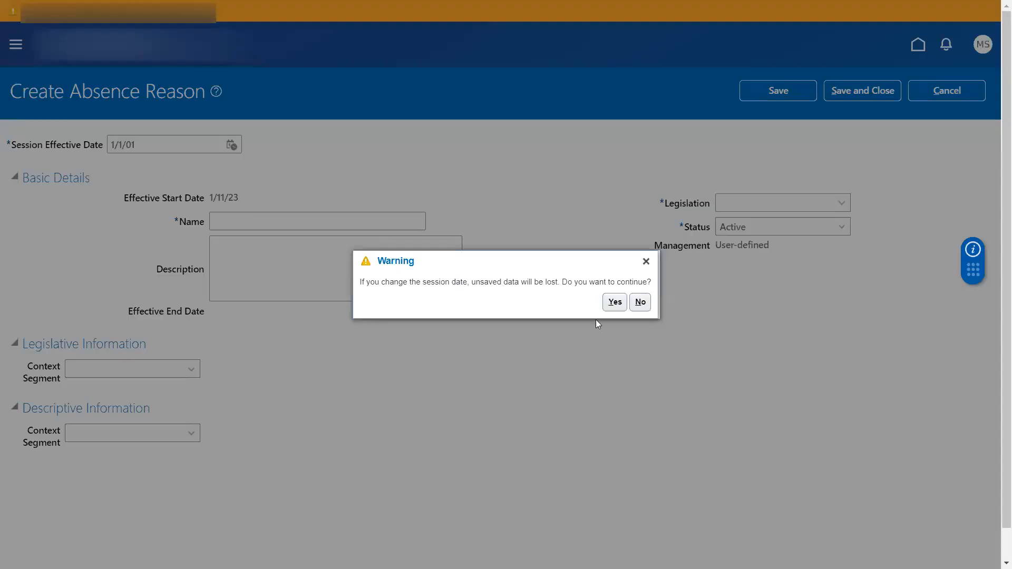
{"action": "left_click", "coordinate": [615, 302]}
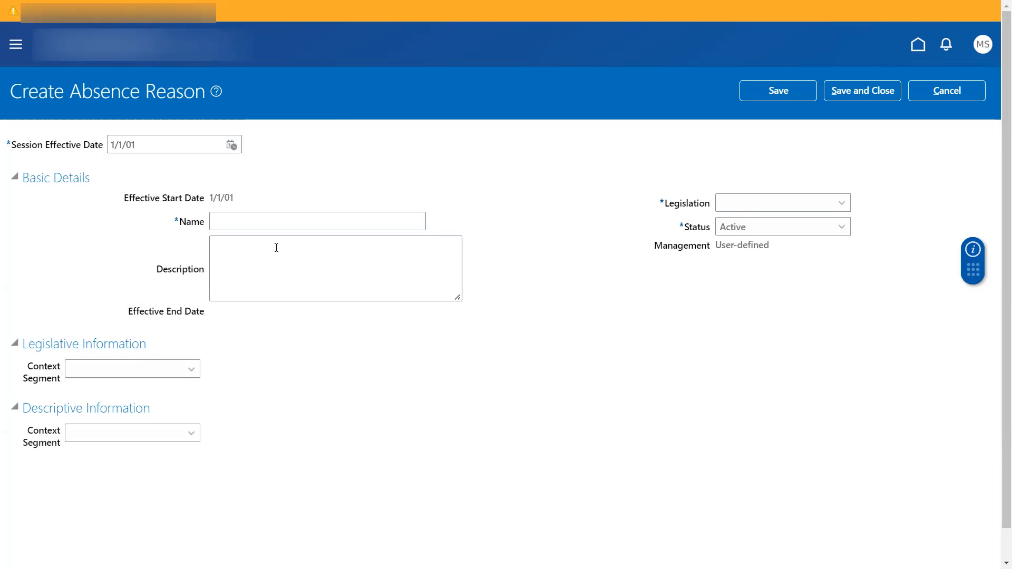
- Name the absence reason "Annual Leave - TEST Reason"
{"action": "left_click", "coordinate": [250, 225]}
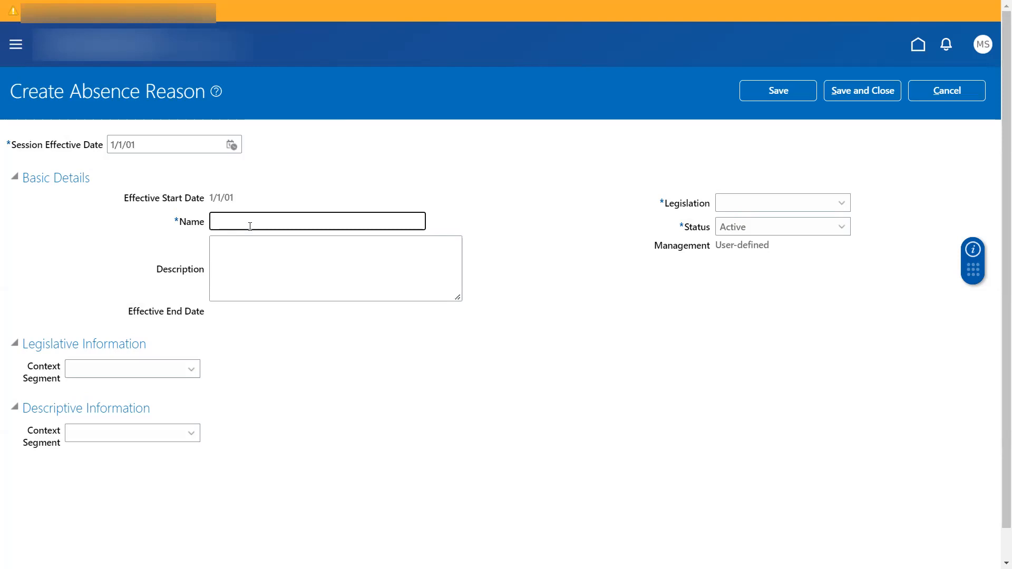
{"action": "type", "text": "Annua l Leave - TEST Reasdon"}
{"action": "key", "text": "BackSpace"}
{"action": "key", "text": "BackSpace"}
{"action": "key", "text": "BackSpace"}
{"action": "type", "text": "on"}
- Copy the absence reason's name into the description and set the legislation to Australia
{"action": "key", "text": "ctrl+a"}
{"action": "key", "text": "ctrl+c"}
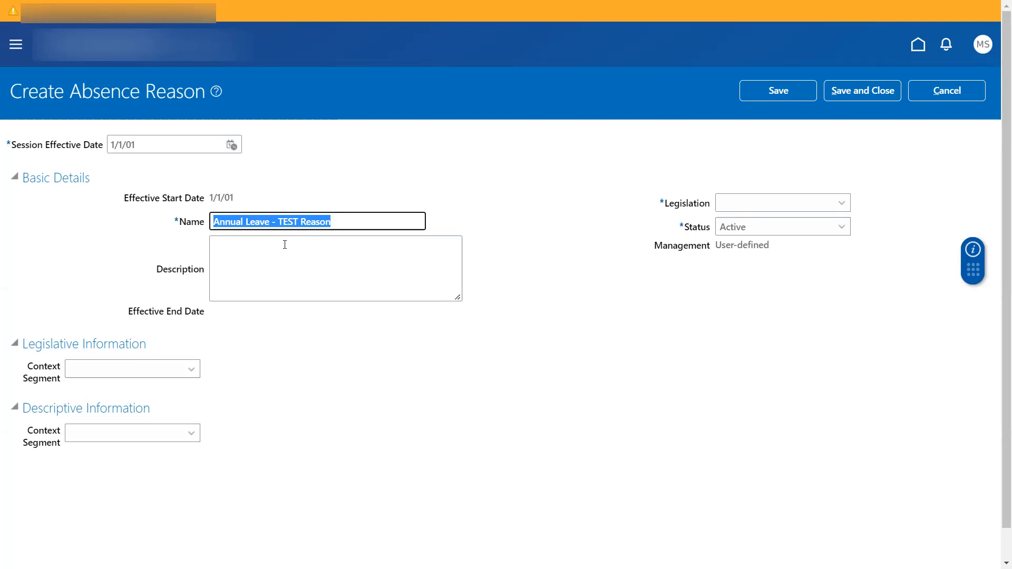
{"action": "left_click", "coordinate": [285, 245]}
{"action": "key", "text": "ctrl+v"}
{"action": "left_click", "coordinate": [744, 207]}
{"action": "key", "text": "Return"}
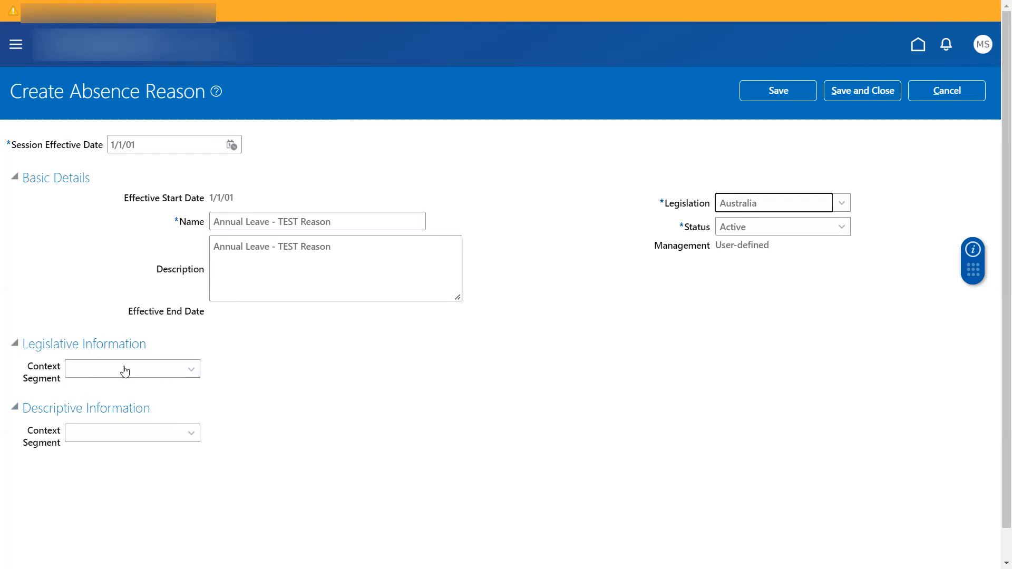
{"action": "left_click", "coordinate": [986, 47]}
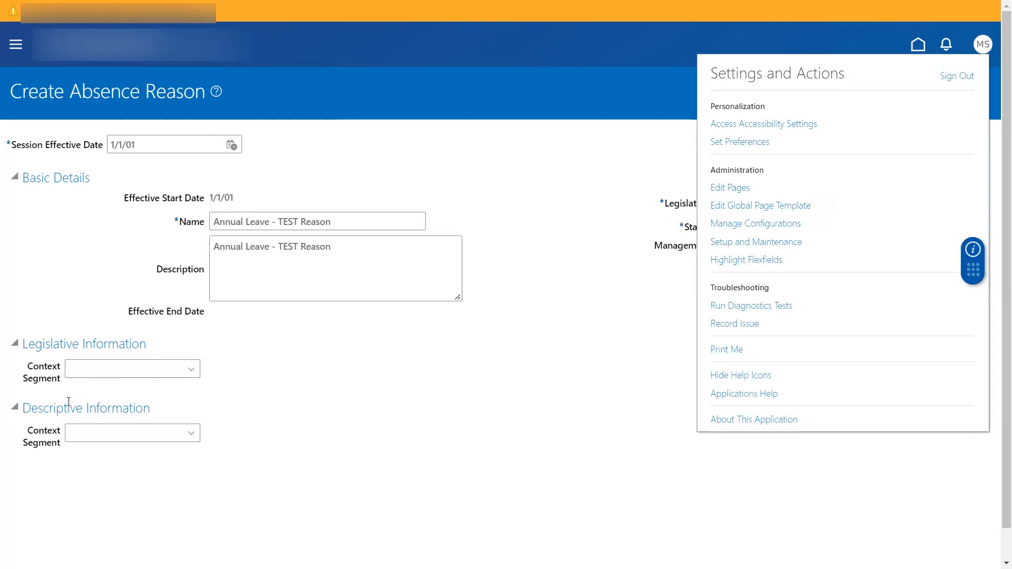
{"action": "left_click", "coordinate": [323, 409]}
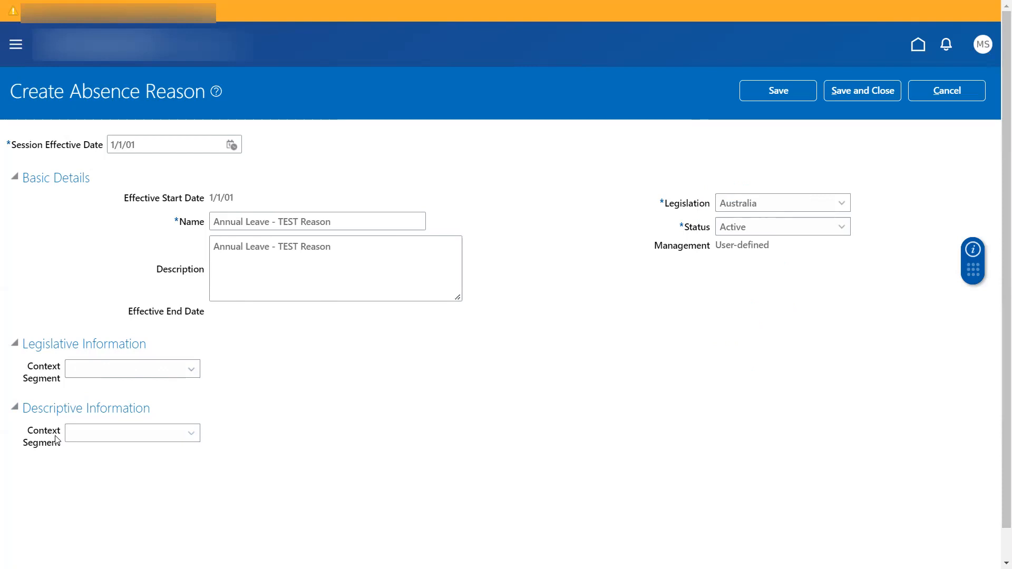
{"action": "left_click", "coordinate": [102, 436]}
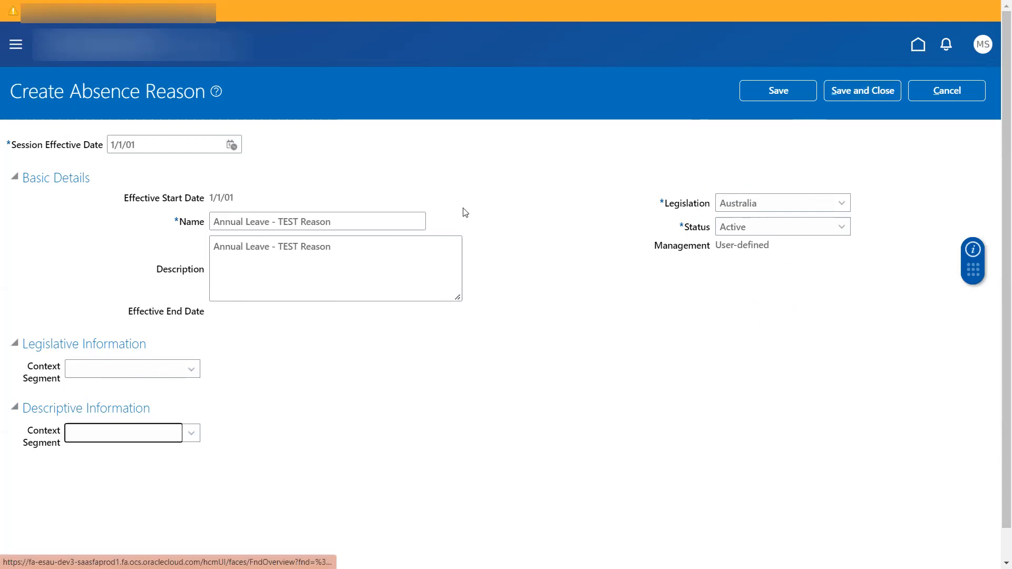
- Save and close the absence reason, and open Absence Types under Absence Definitions in Absence Administration
{"action": "left_click", "coordinate": [842, 90]}
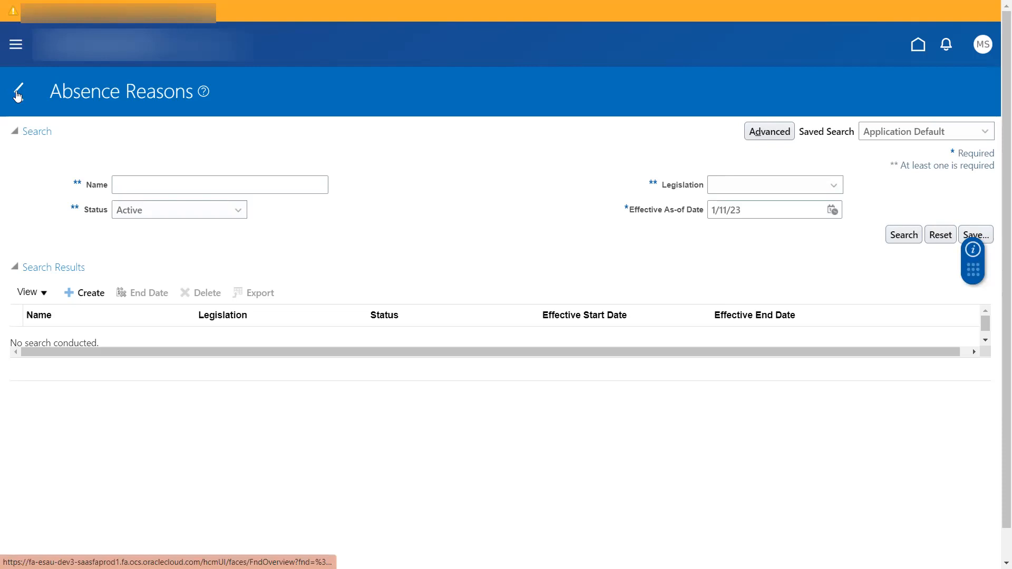
{"action": "left_click", "coordinate": [18, 94]}
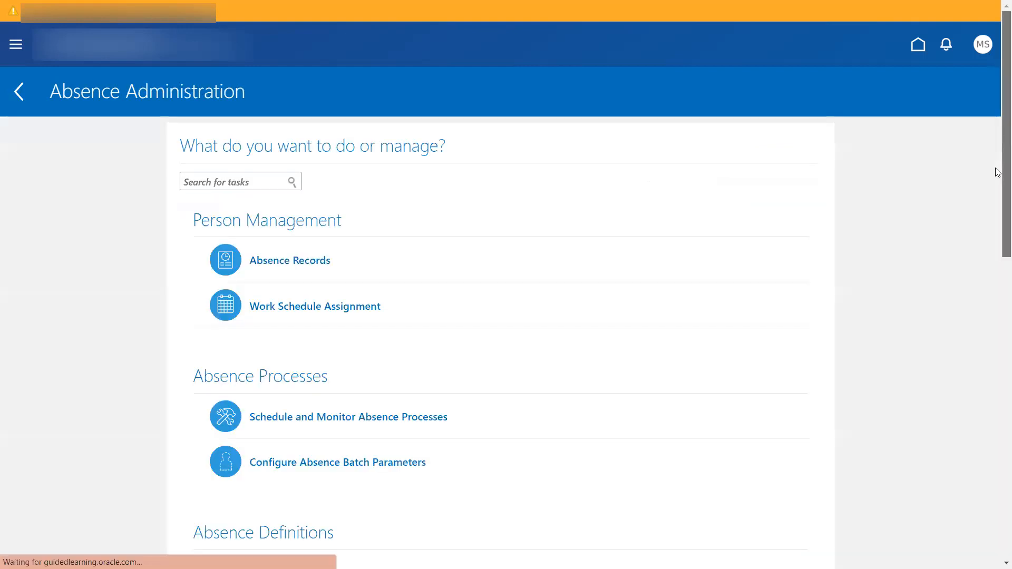
{"action": "left_click_drag", "start_coordinate": [1001, 170], "coordinate": [998, 364]}
{"action": "scroll", "coordinate": [998, 364], "scroll_direction": "down", "scroll_amount": 1}
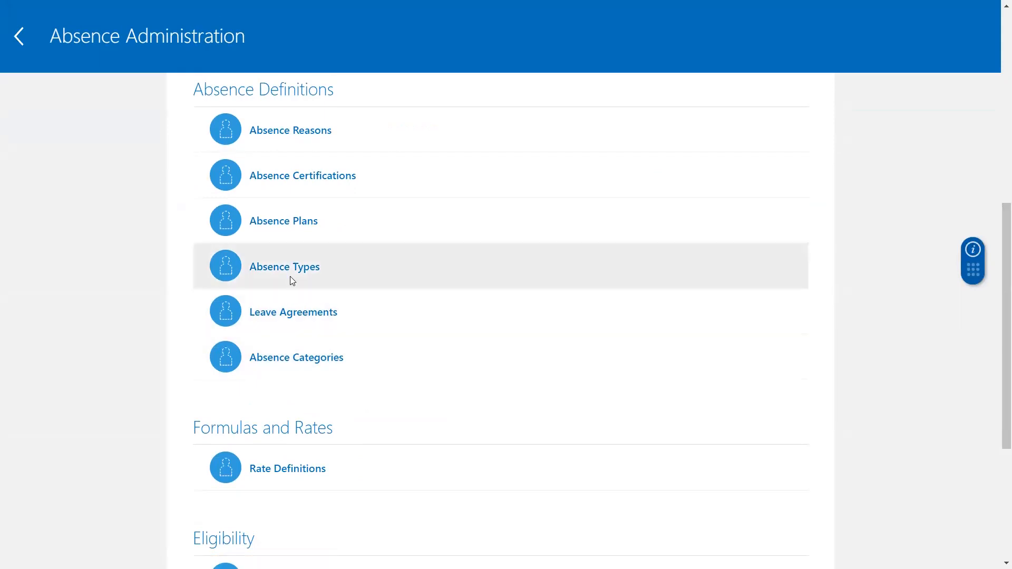
{"action": "left_click", "coordinate": [283, 270]}
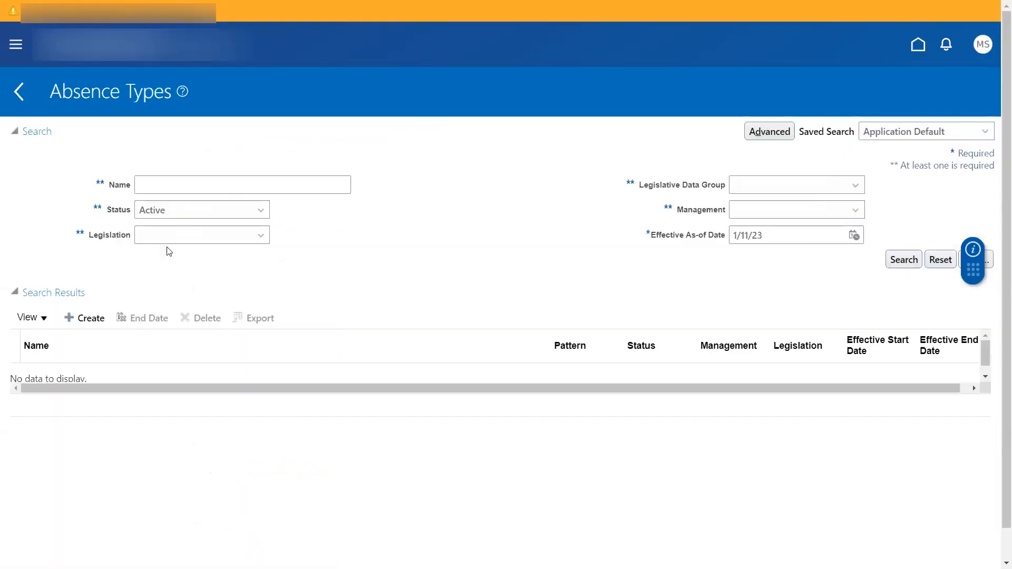
- Search the absence types for the name "Annual Leave" within the AU Legislative Data Group
{"action": "left_click", "coordinate": [193, 180]}
{"action": "type", "text": "A"}
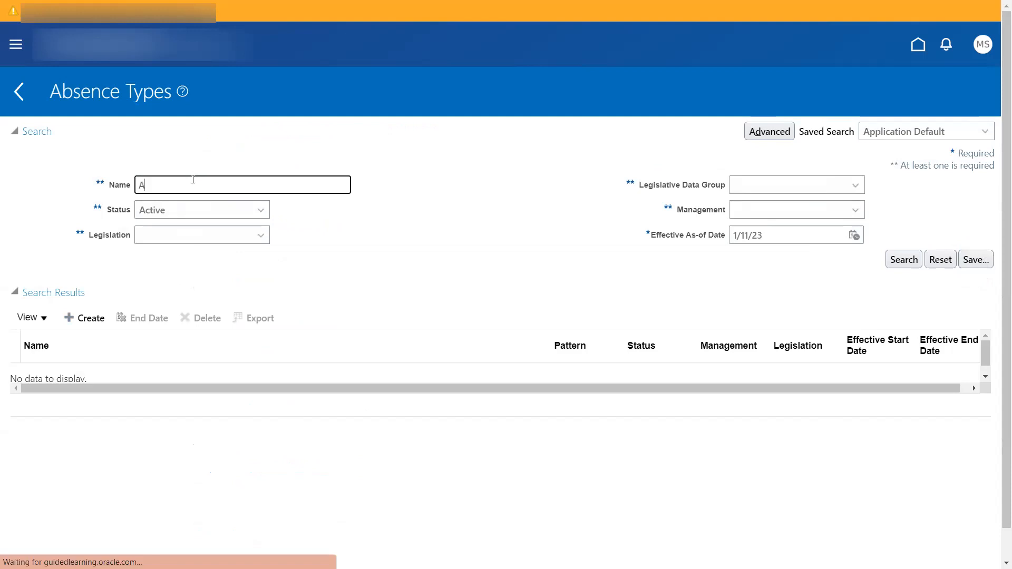
{"action": "type", "text": "nnual "}
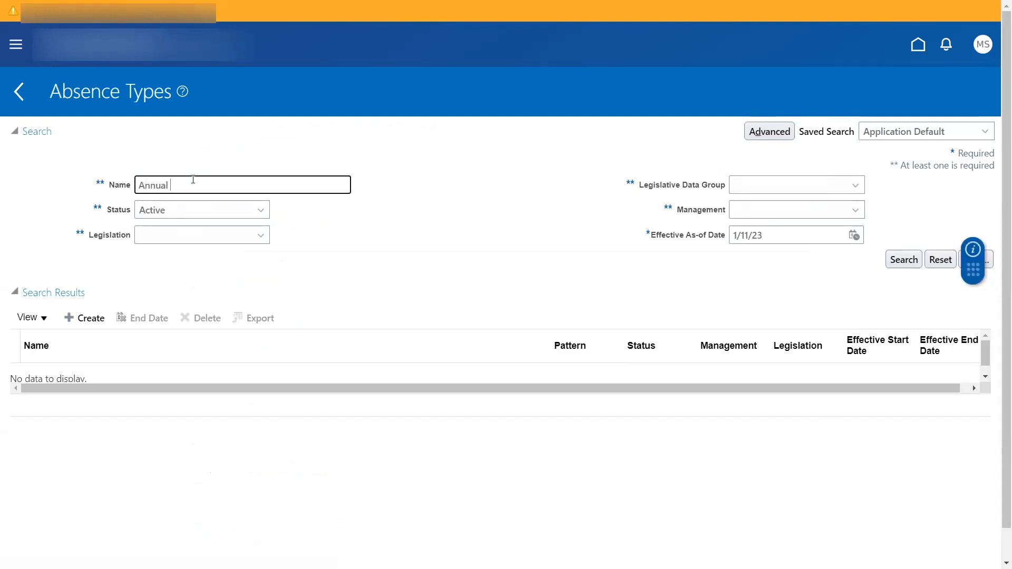
{"action": "type", "text": "Leave -"}
{"action": "left_click", "coordinate": [838, 188]}
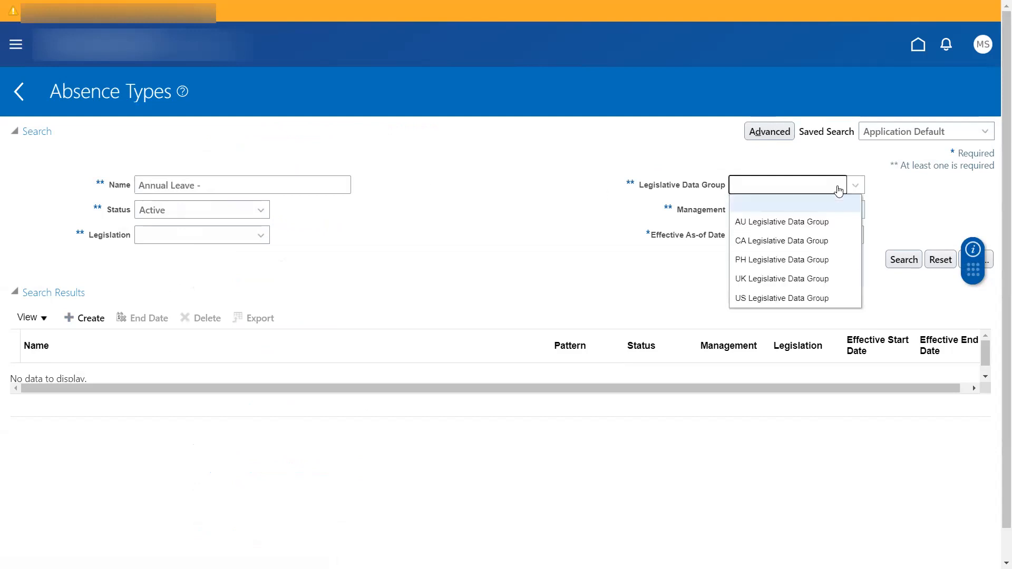
{"action": "left_click", "coordinate": [775, 222]}
{"action": "left_click", "coordinate": [907, 261]}
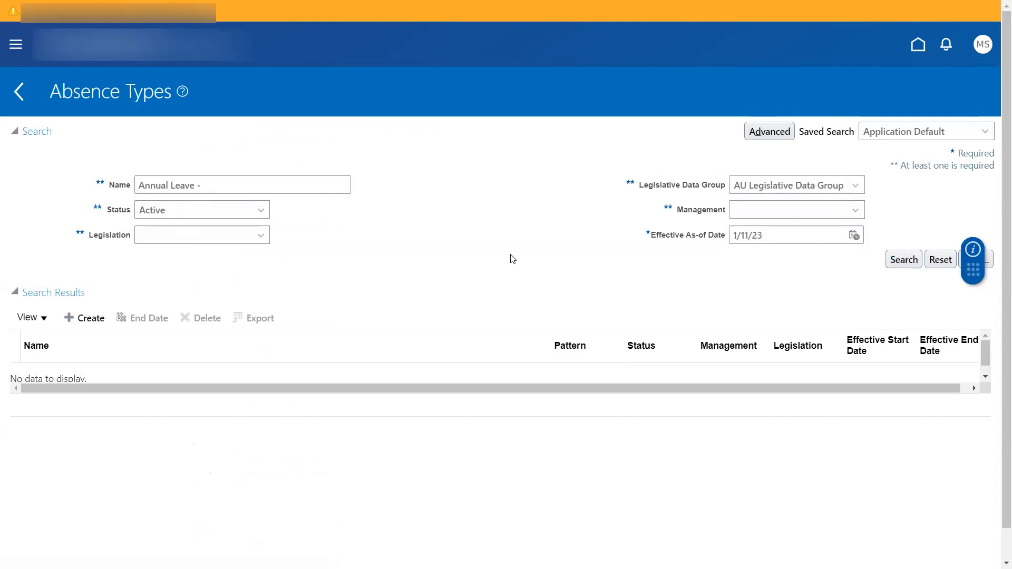
{"action": "left_click", "coordinate": [224, 188]}
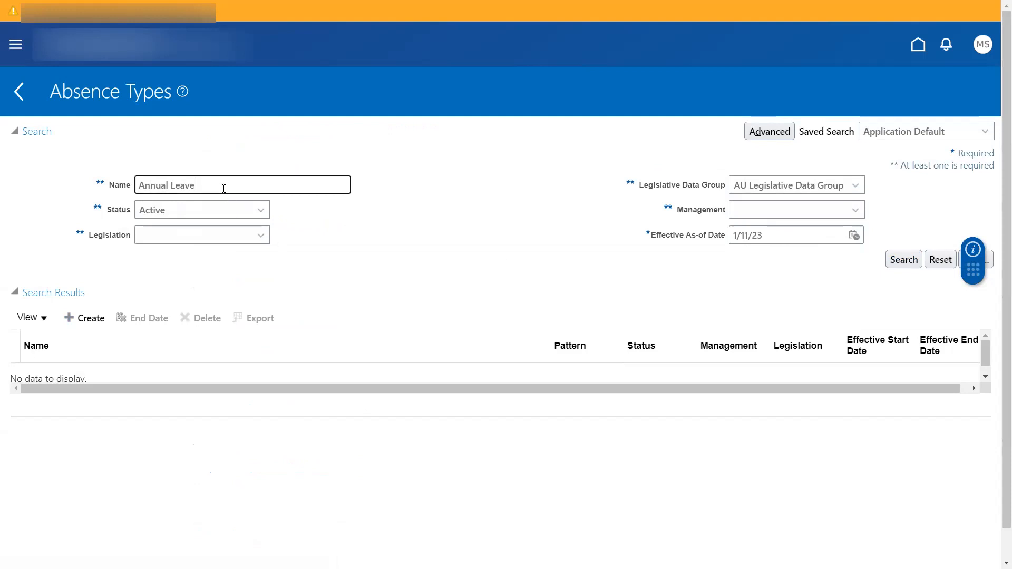
{"action": "key", "text": "Return"}
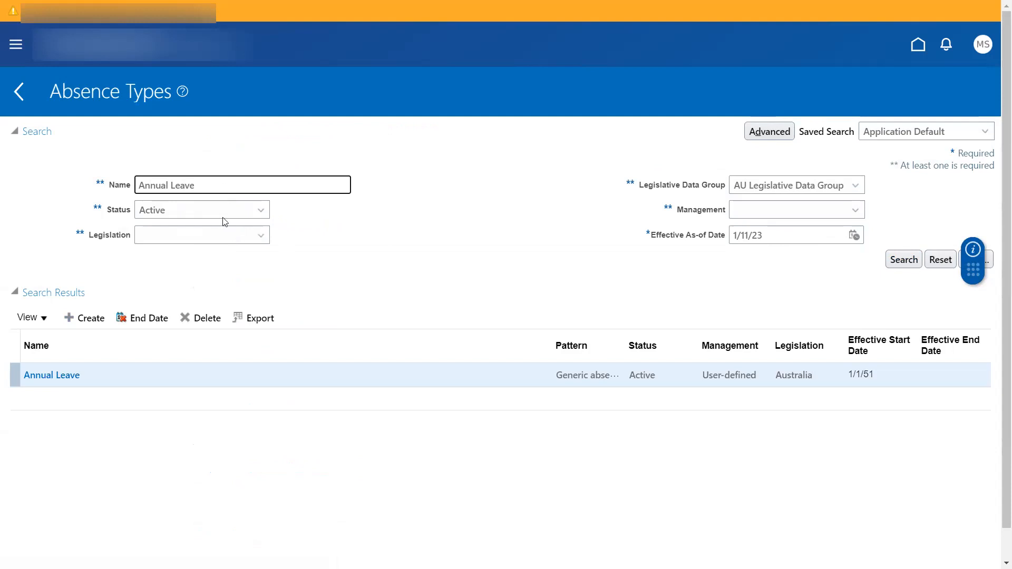
- Clear the status filter, repeat the search and open the absence type Annual Leave - Test
{"action": "left_click", "coordinate": [194, 213]}
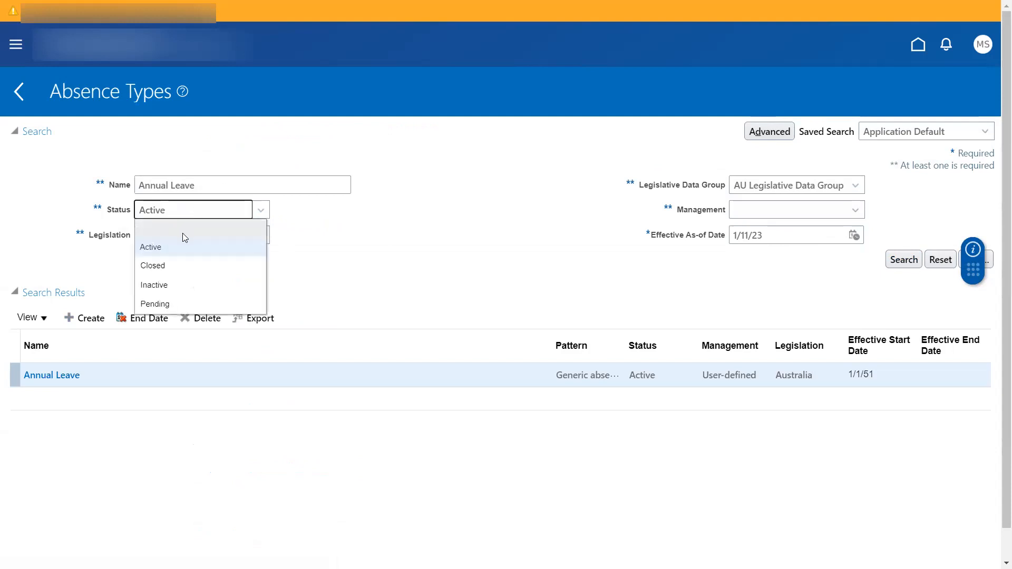
{"action": "left_click", "coordinate": [183, 234]}
{"action": "left_click", "coordinate": [903, 260]}
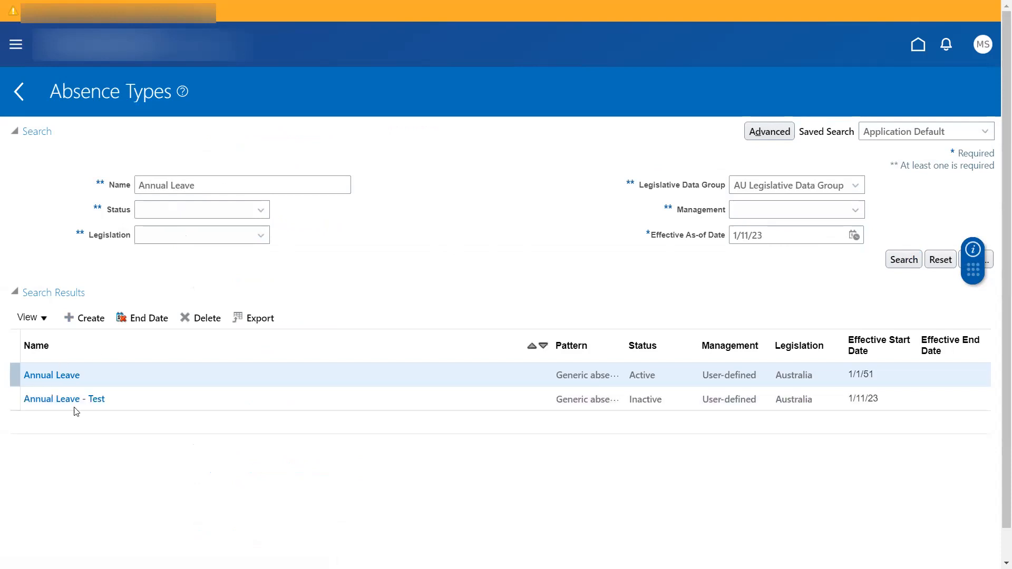
{"action": "left_click", "coordinate": [58, 399]}
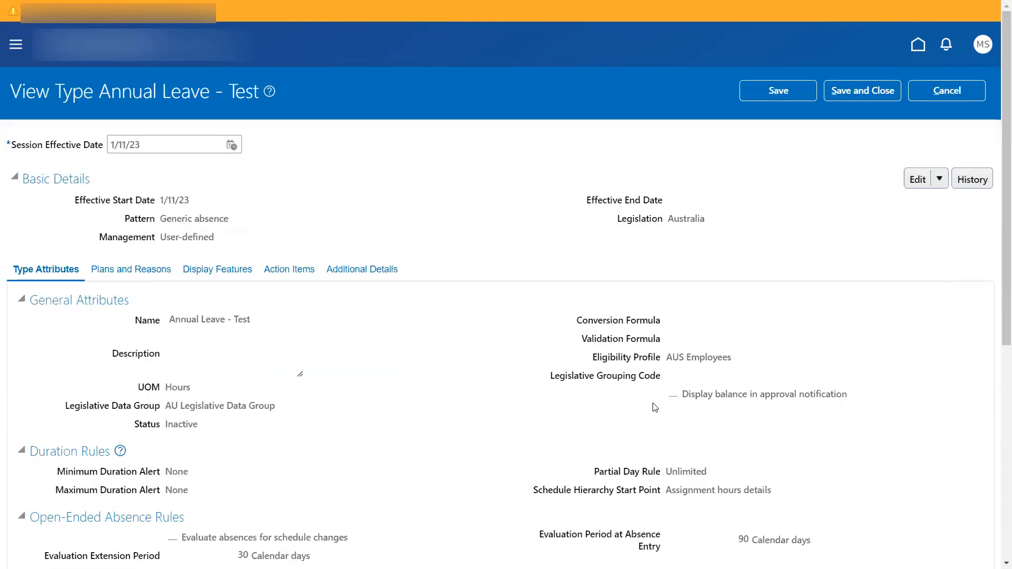
- Open the display features of the absence type and list the actions available for its sections
{"action": "scroll", "coordinate": [997, 269], "scroll_direction": "down", "scroll_amount": 1}
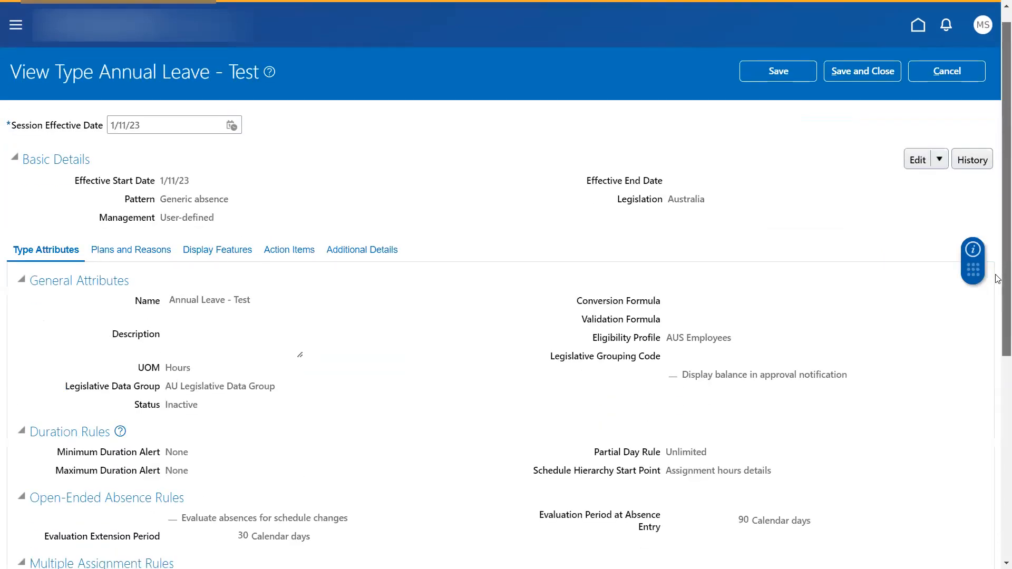
{"action": "scroll", "coordinate": [997, 280], "scroll_direction": "down", "scroll_amount": 1}
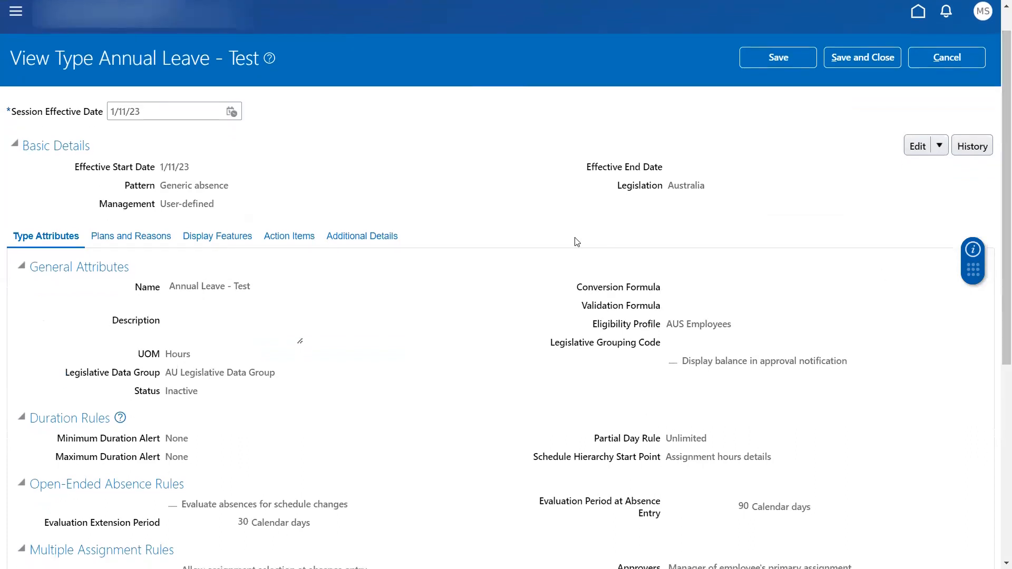
{"action": "left_click", "coordinate": [222, 241]}
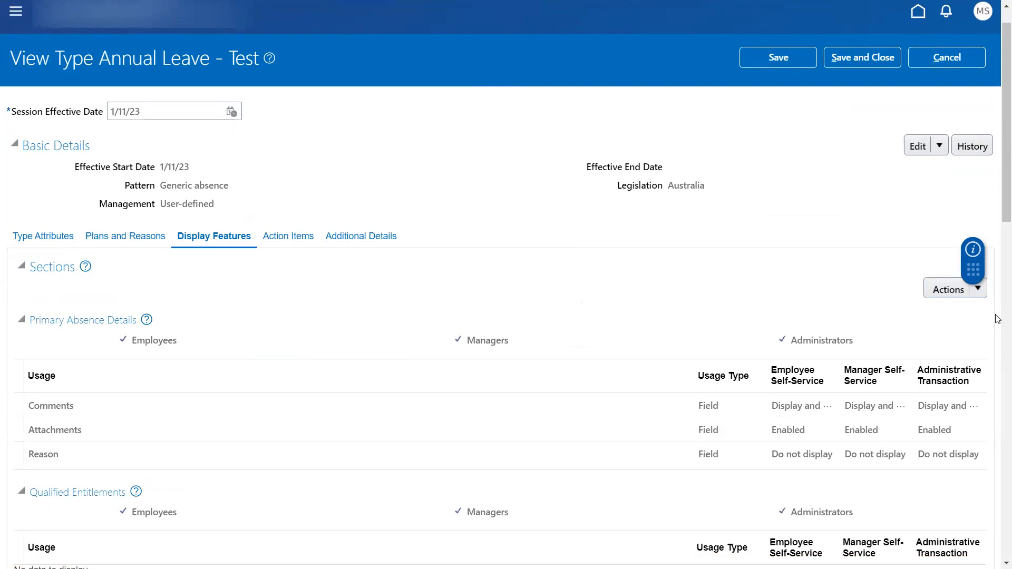
{"action": "left_click", "coordinate": [978, 289]}
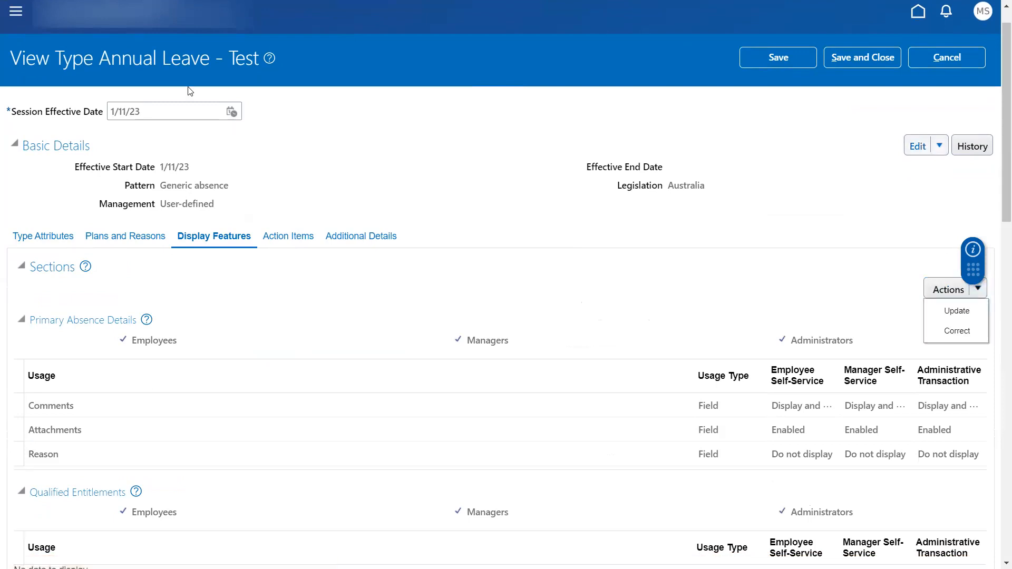
- Try to set the absence type's session effective date to 01/01/0001
{"action": "triple_click", "coordinate": [158, 112]}
{"action": "type", "text": "01"}
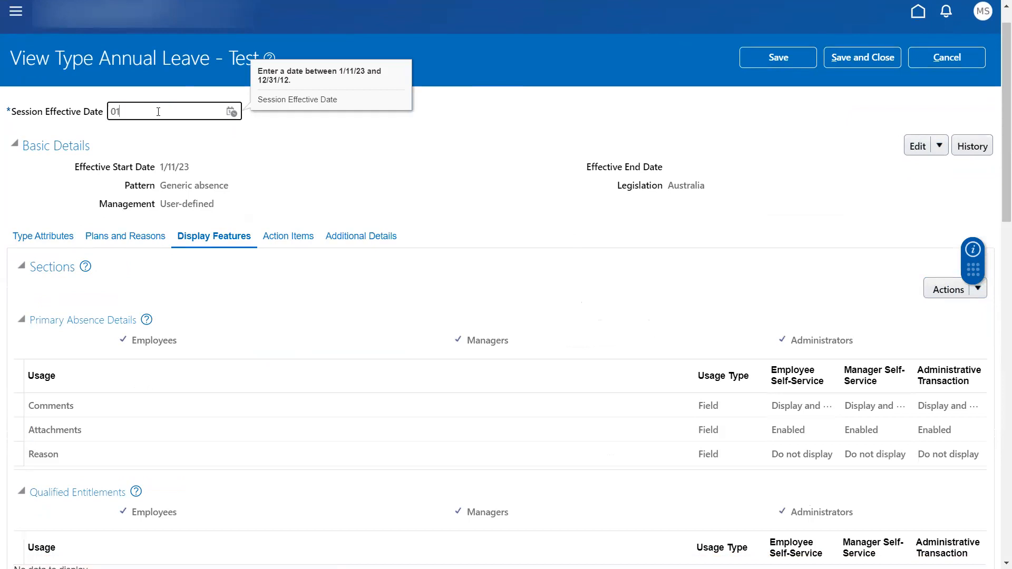
{"action": "type", "text": "/01"}
{"action": "type", "text": "/"}
{"action": "type", "text": "001"}
{"action": "type", "text": "01"}
- Set the session effective date to 01/11/23, matching the absence type's effective start date
{"action": "left_click_drag", "start_coordinate": [161, 167], "coordinate": [188, 168]}
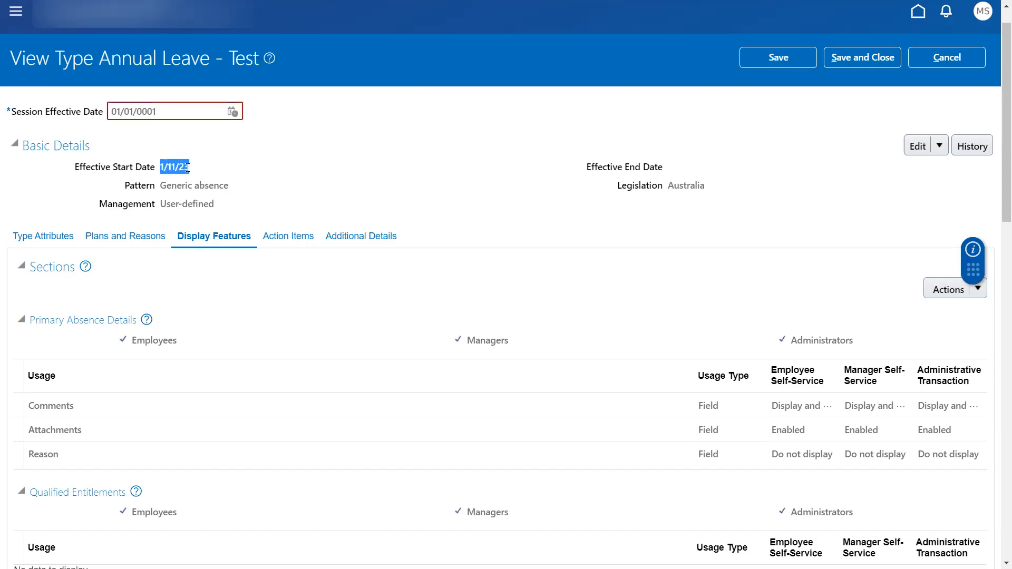
{"action": "left_click", "coordinate": [221, 170]}
{"action": "left_click", "coordinate": [159, 108]}
{"action": "triple_click", "coordinate": [160, 108]}
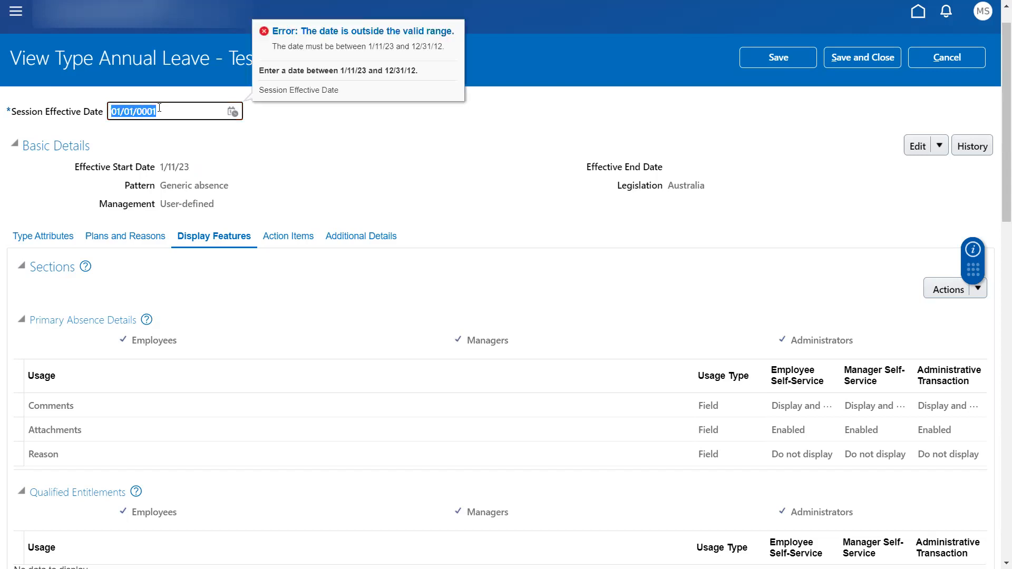
{"action": "type", "text": "01/11/23"}
{"action": "left_click", "coordinate": [289, 154]}
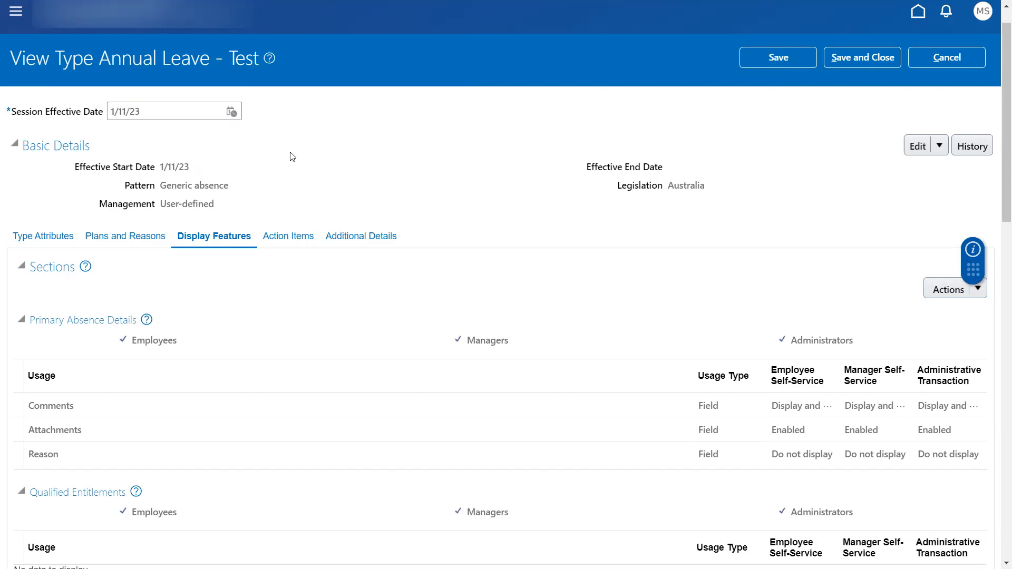
- Open the absence type for correction and make the sections of its display features editable
{"action": "left_click", "coordinate": [942, 151]}
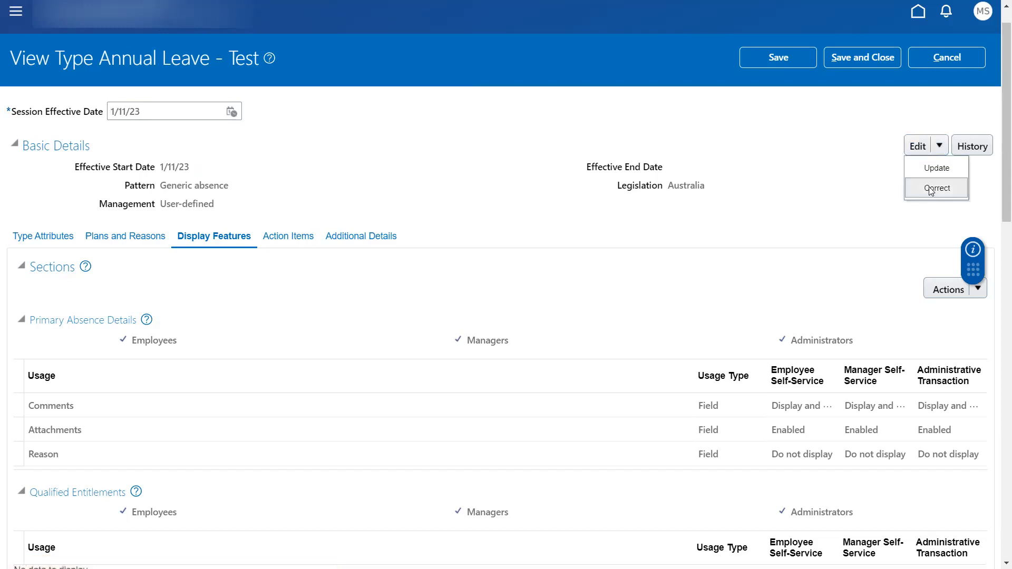
{"action": "left_click", "coordinate": [929, 186]}
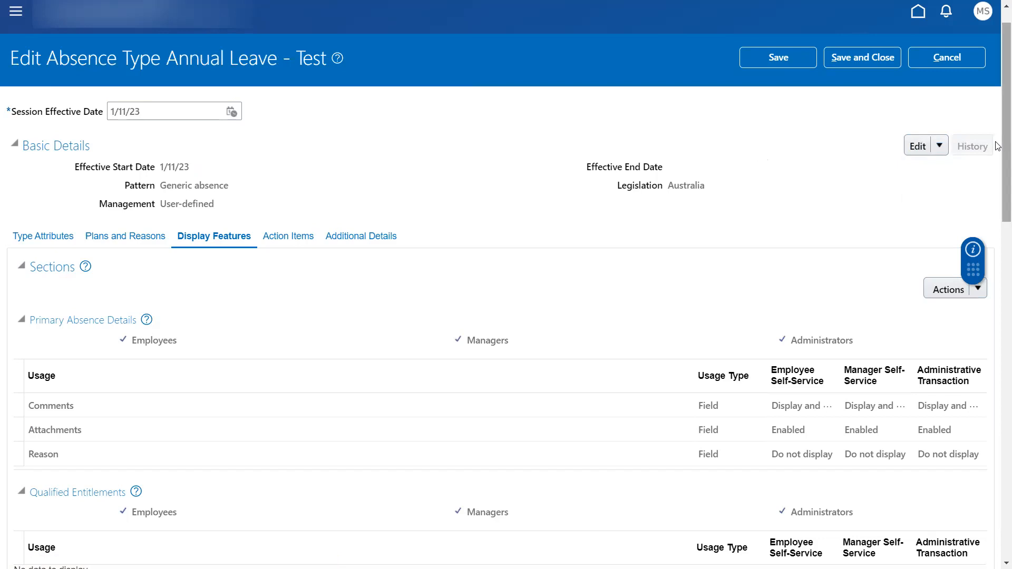
{"action": "left_click_drag", "start_coordinate": [999, 141], "coordinate": [998, 169]}
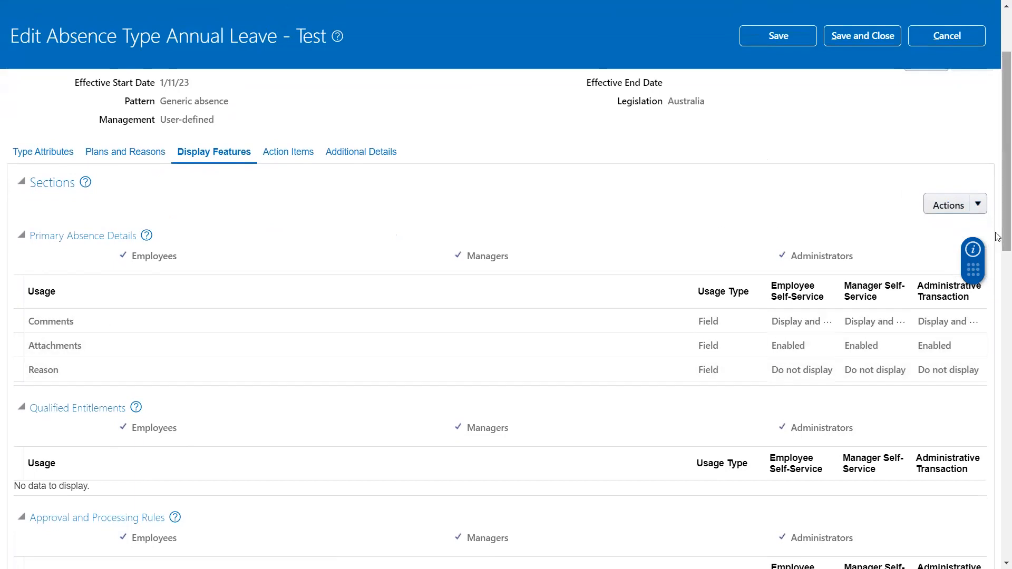
{"action": "left_click", "coordinate": [979, 204]}
{"action": "left_click", "coordinate": [934, 251]}
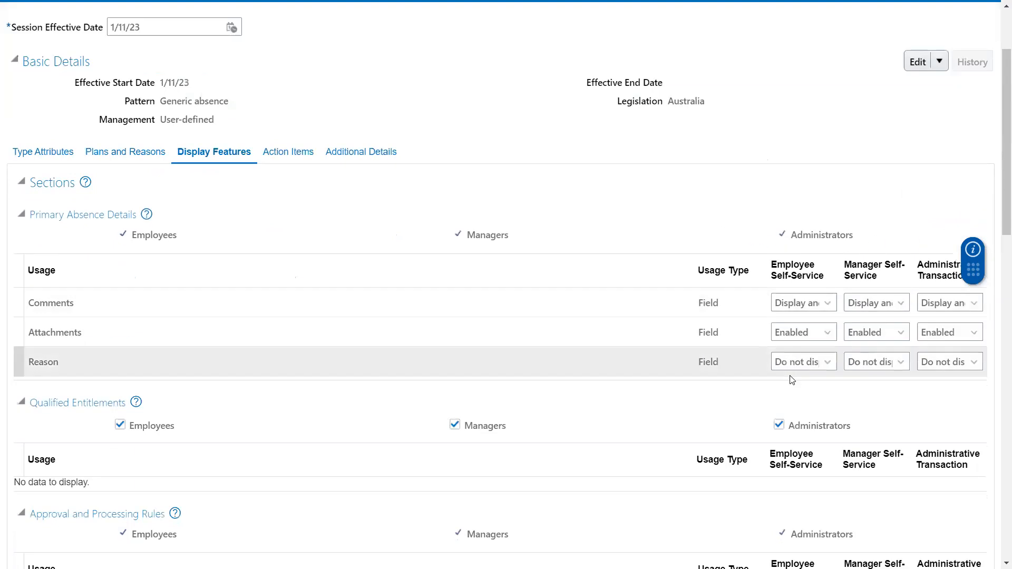
- Set the Reason field to Entry required for employee self-service and Display and edit for manager self-service, and save and close the absence type
{"action": "left_click", "coordinate": [822, 368]}
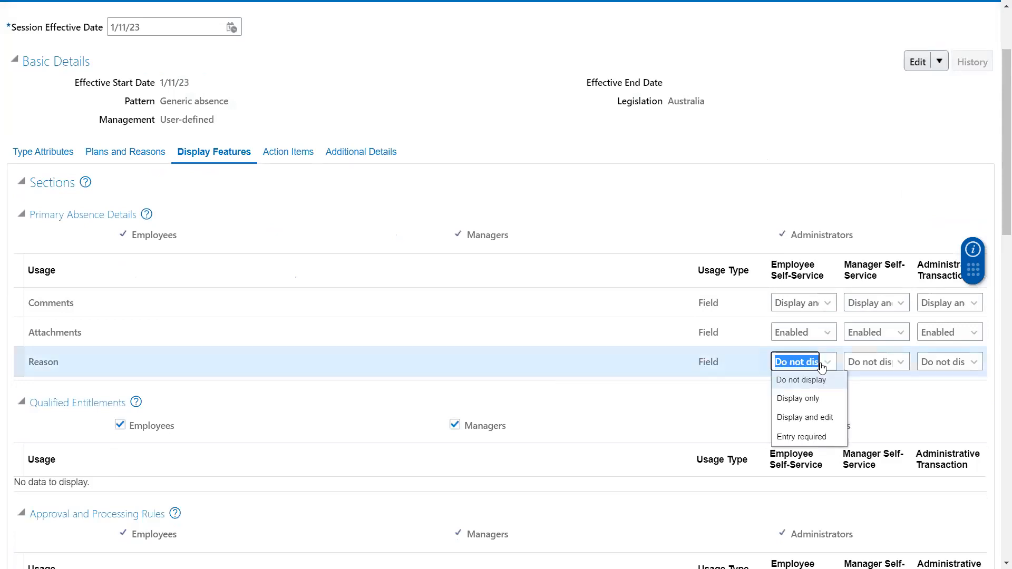
{"action": "left_click", "coordinate": [807, 436]}
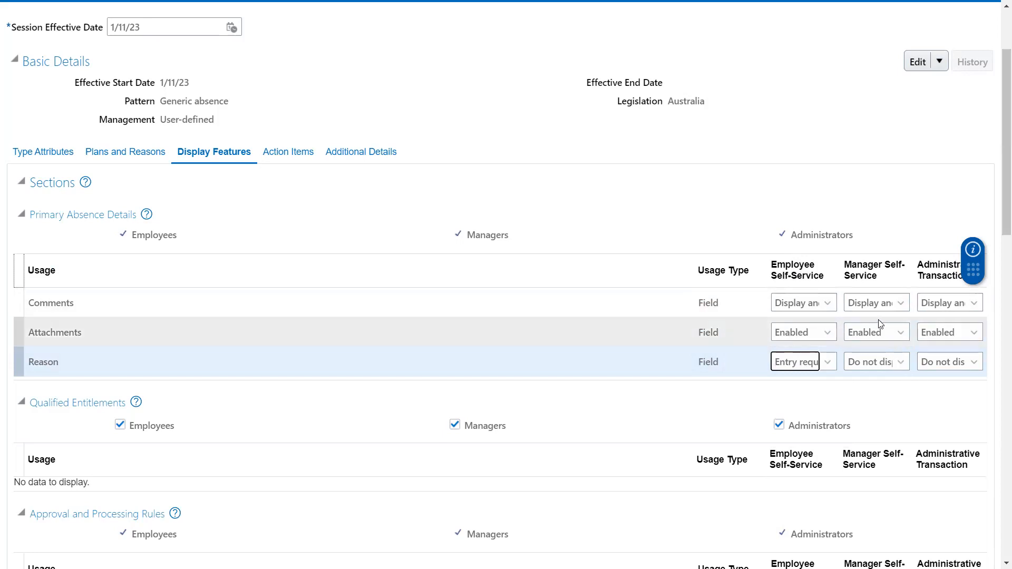
{"action": "left_click", "coordinate": [889, 364]}
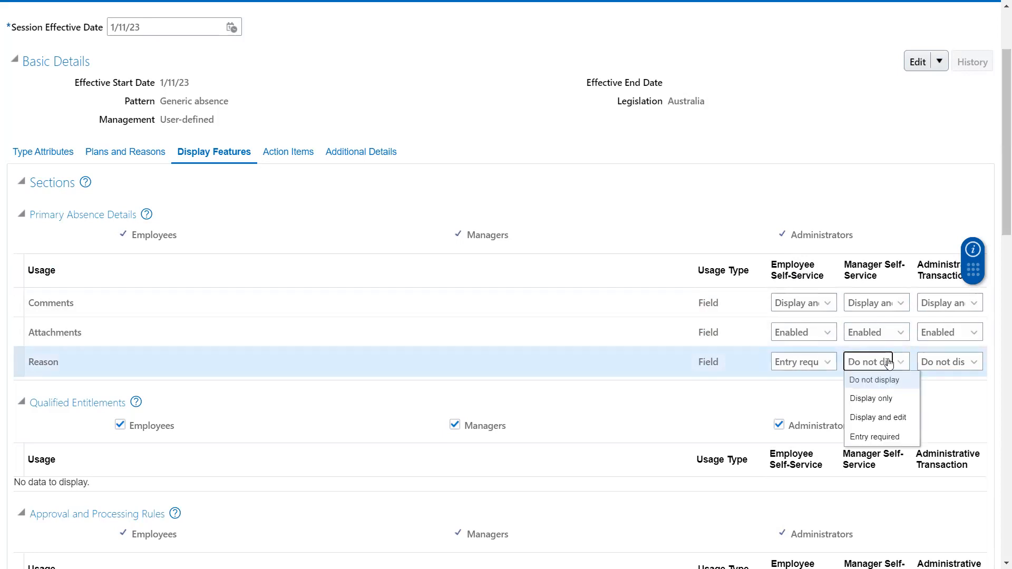
{"action": "left_click", "coordinate": [878, 418]}
{"action": "left_click", "coordinate": [943, 364]}
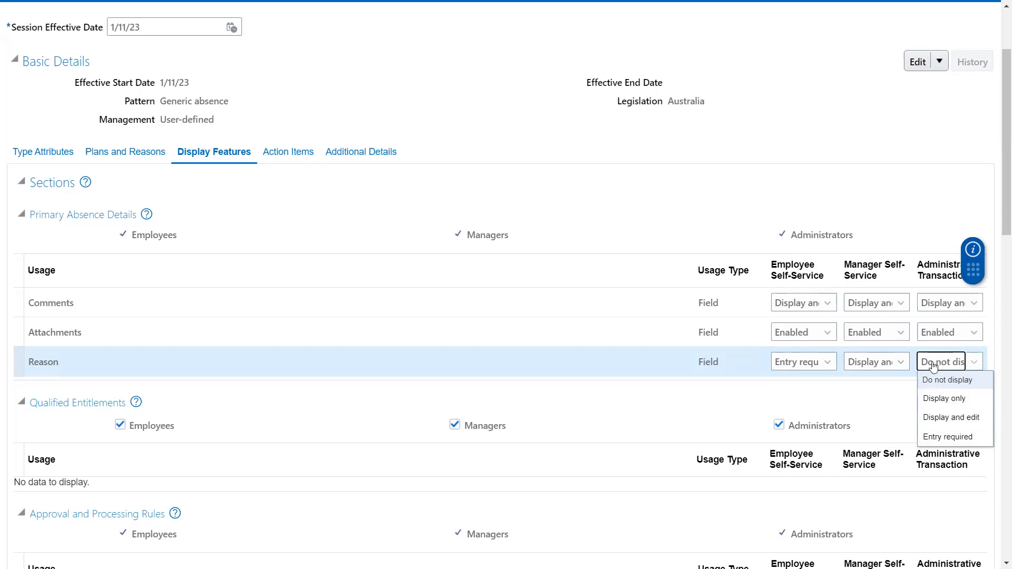
{"action": "left_click", "coordinate": [897, 395]}
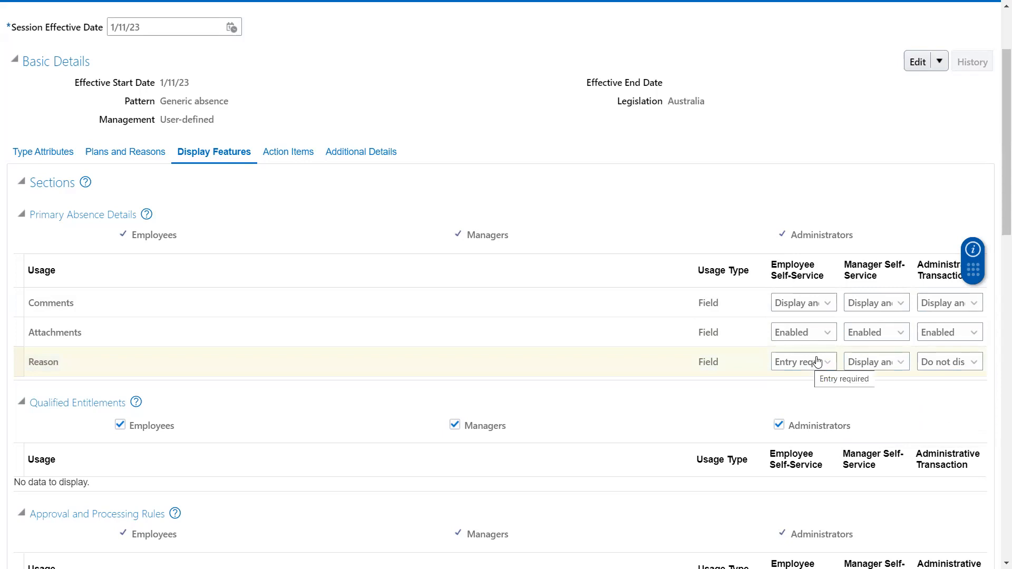
{"action": "scroll", "coordinate": [902, 216], "scroll_direction": "up", "scroll_amount": 3}
{"action": "left_click", "coordinate": [863, 99]}
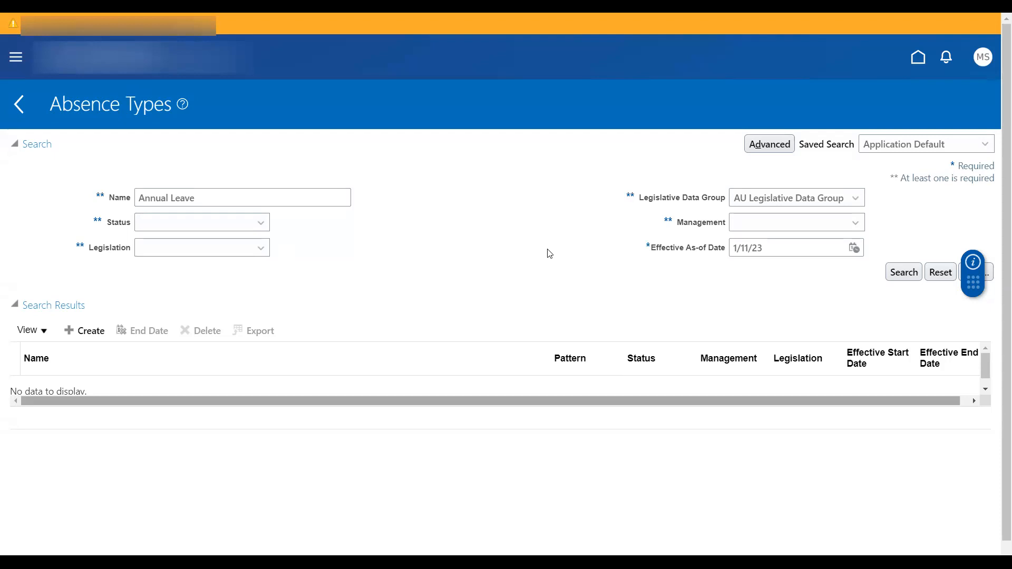
- Search for absence types named Annual Leave with status Inactive and open Annual Leave - Test
{"action": "left_click", "coordinate": [184, 232]}
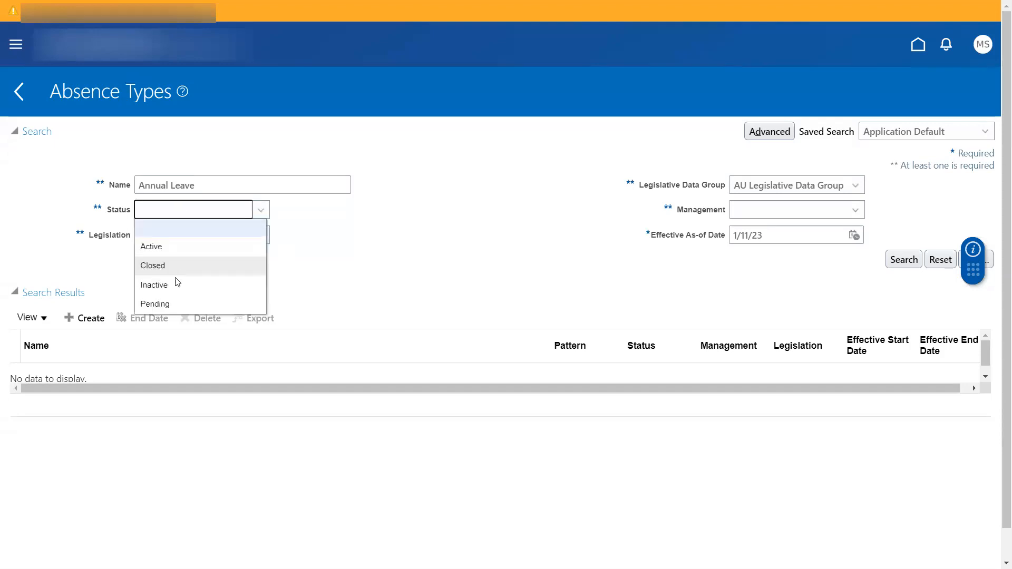
{"action": "left_click", "coordinate": [168, 297]}
{"action": "left_click", "coordinate": [892, 261]}
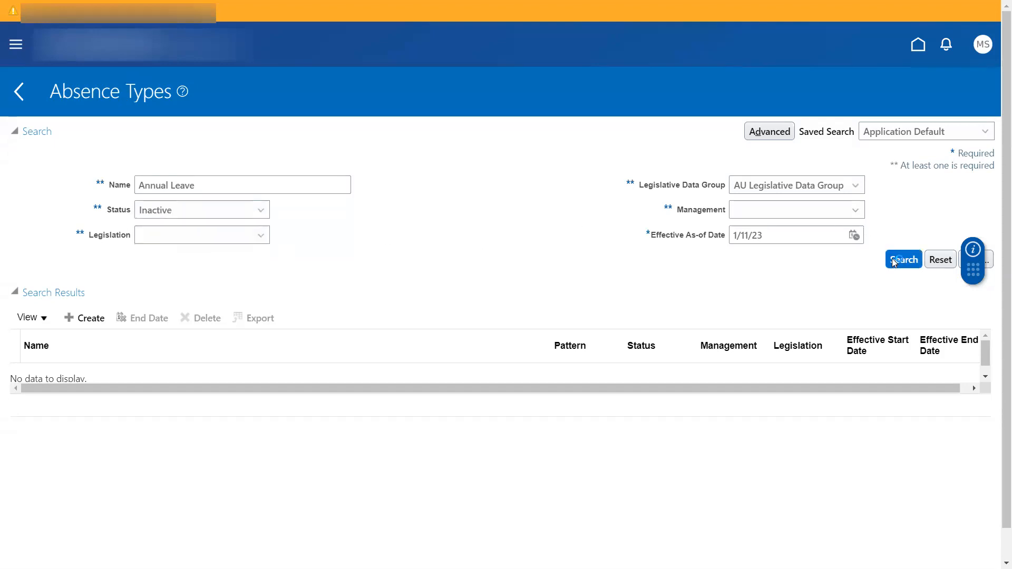
{"action": "left_click", "coordinate": [52, 378]}
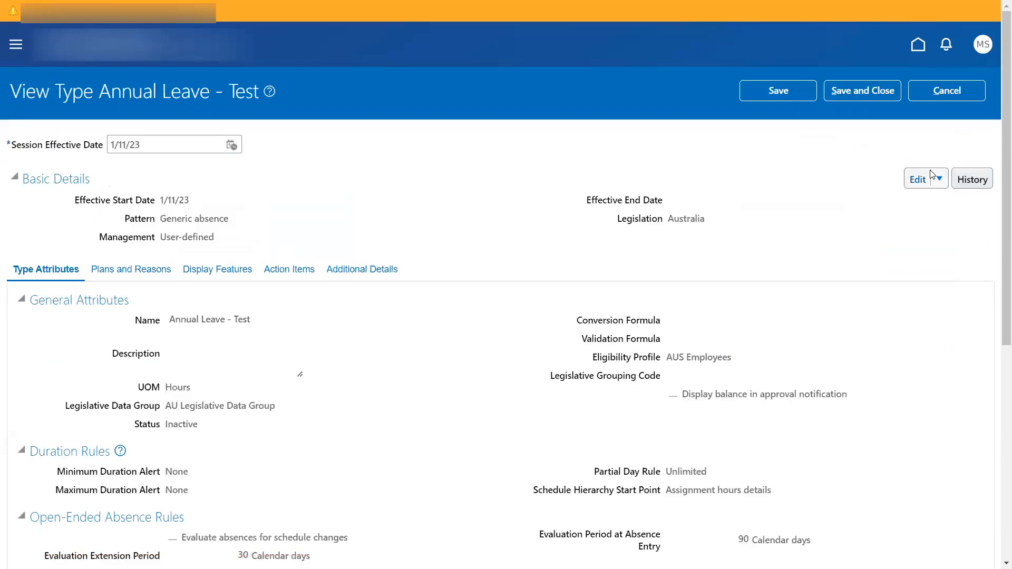
- Correct the absence type's status to Active, and save and close it
{"action": "left_click", "coordinate": [939, 179]}
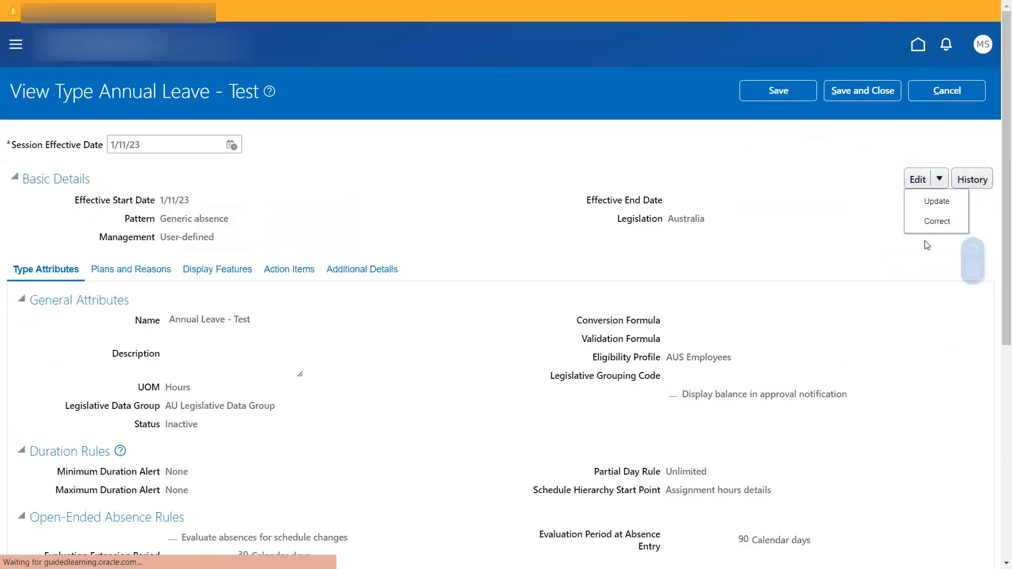
{"action": "left_click", "coordinate": [873, 222]}
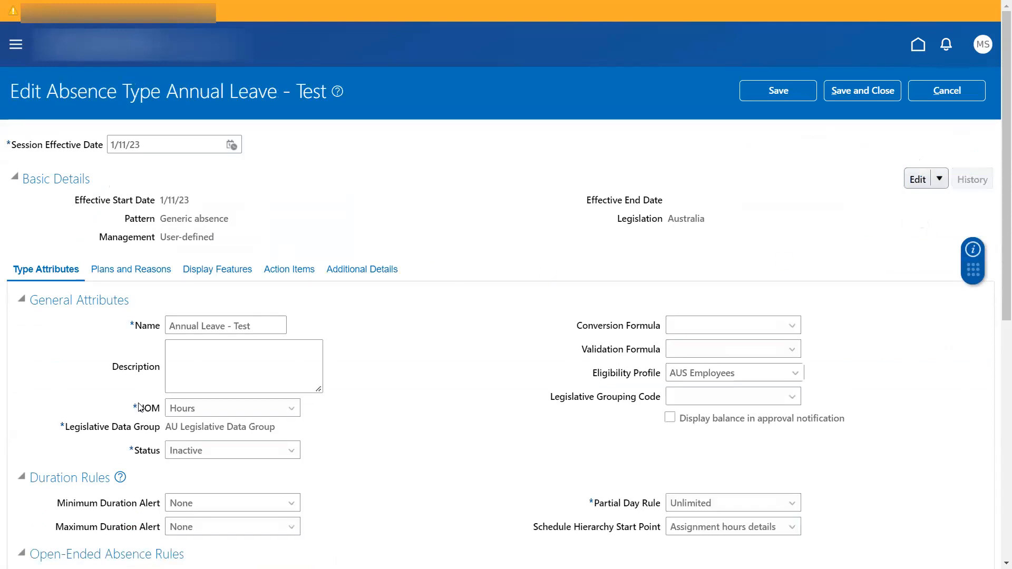
{"action": "left_click", "coordinate": [234, 455]}
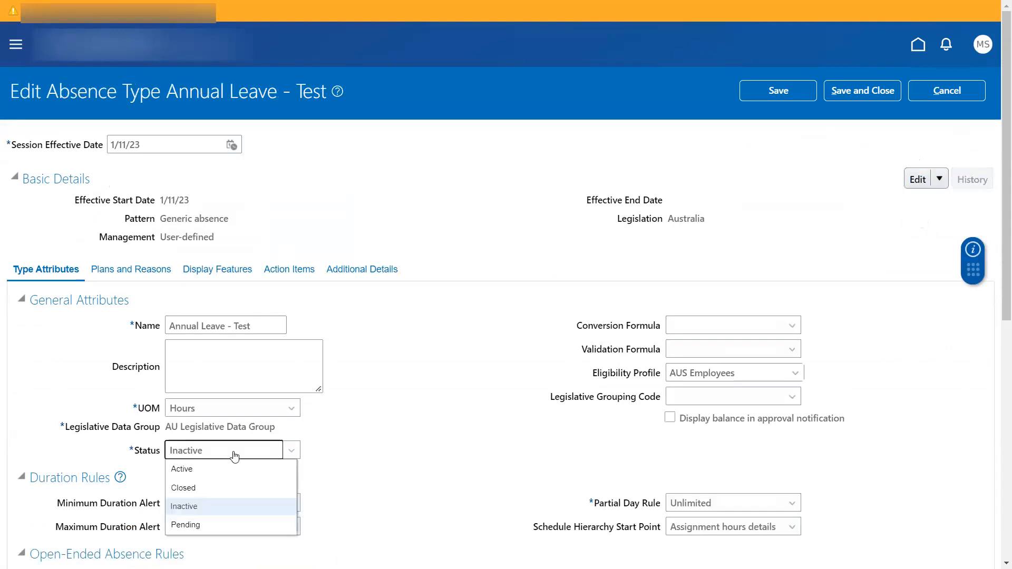
{"action": "left_click", "coordinate": [210, 471]}
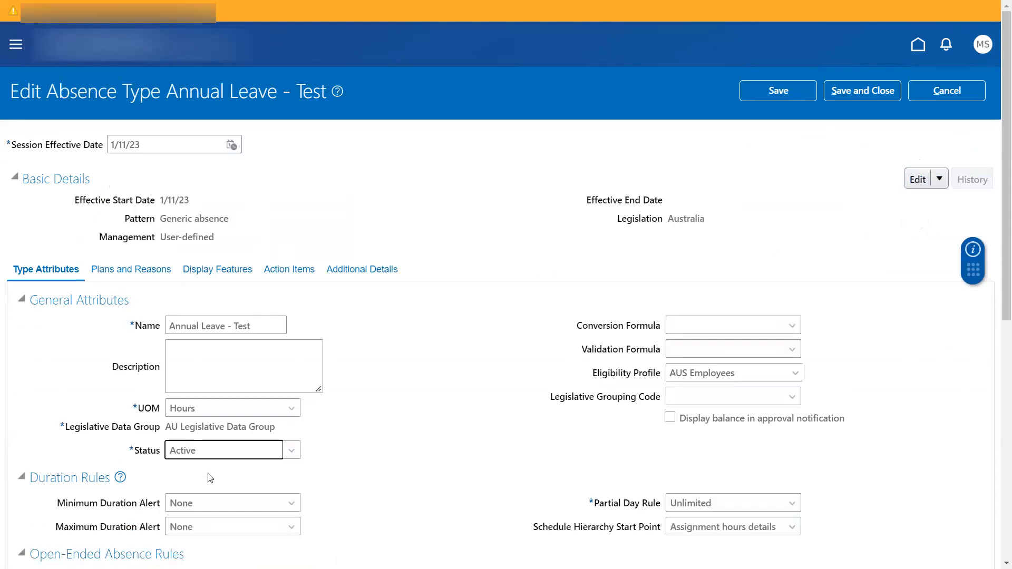
{"action": "left_click", "coordinate": [889, 95]}
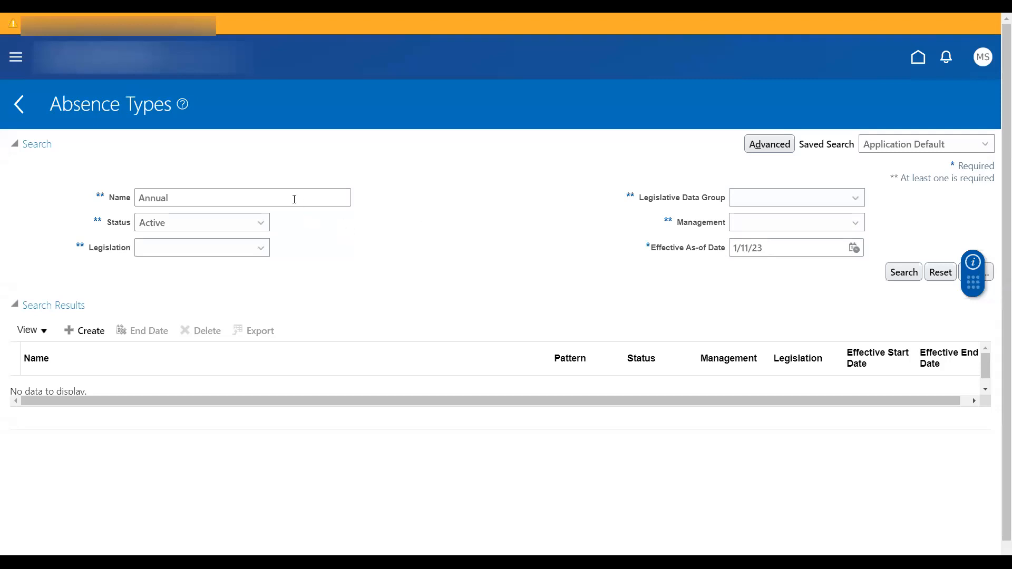
- Search the active absence types for the name "Annual Leave" and open Annual Leave - Test
{"action": "left_click", "coordinate": [294, 199]}
{"action": "type", "text": "Leave"}
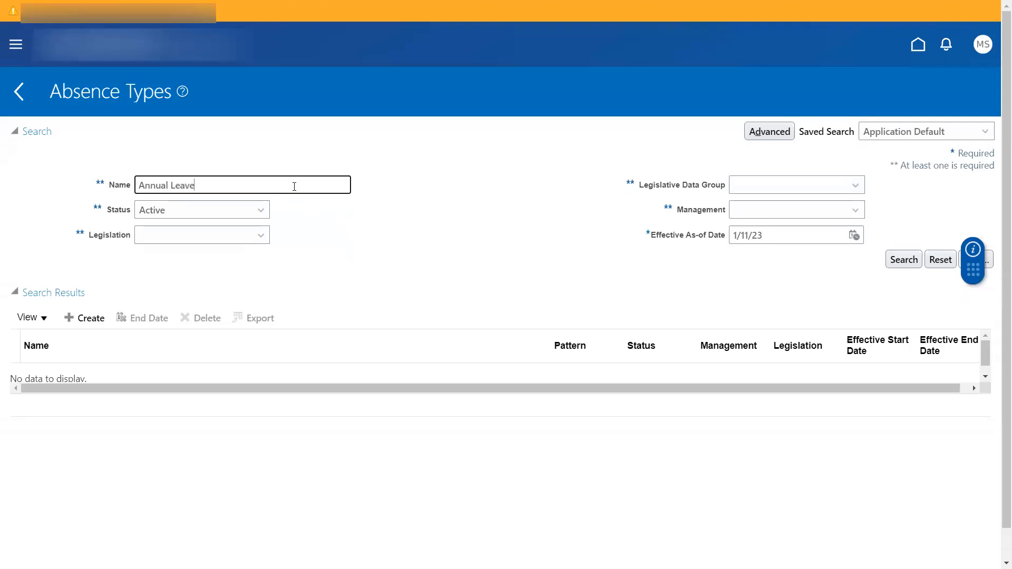
{"action": "key", "text": "Return"}
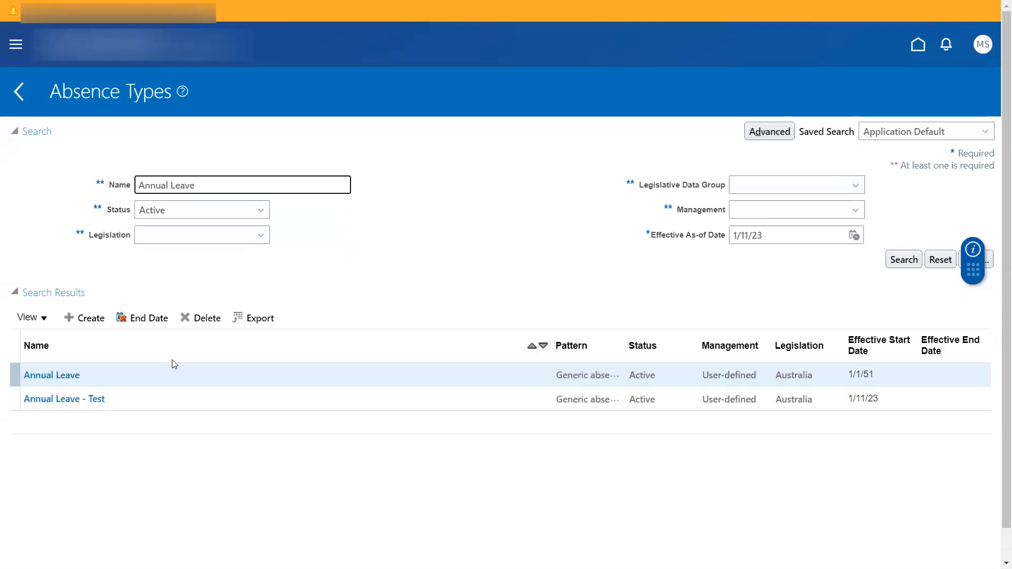
{"action": "left_click", "coordinate": [75, 399]}
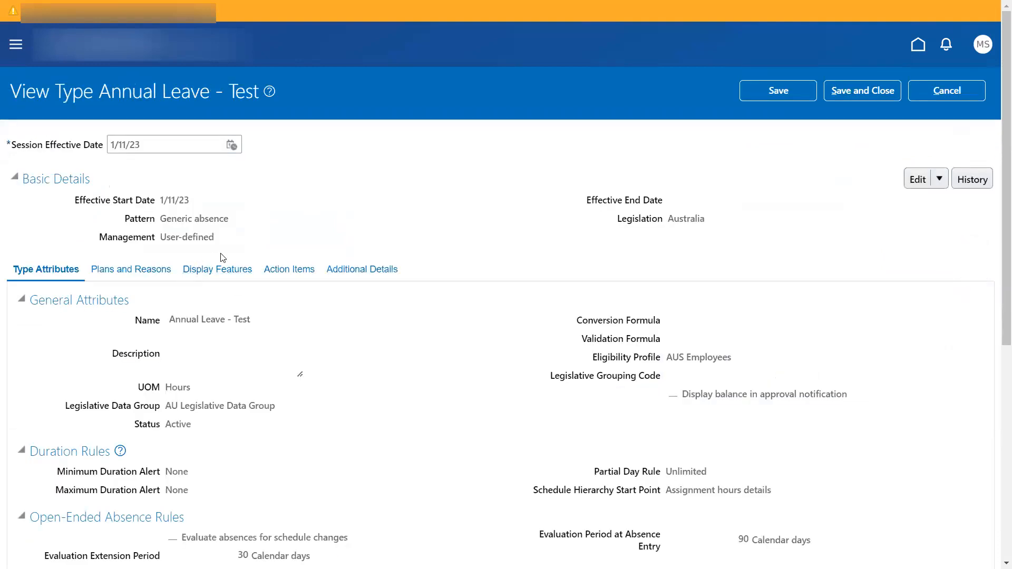
- Correct the absence type's plans and reasons by adding the absence reason Annual Leave - TEST Reason with Default set to Yes
{"action": "left_click", "coordinate": [147, 269]}
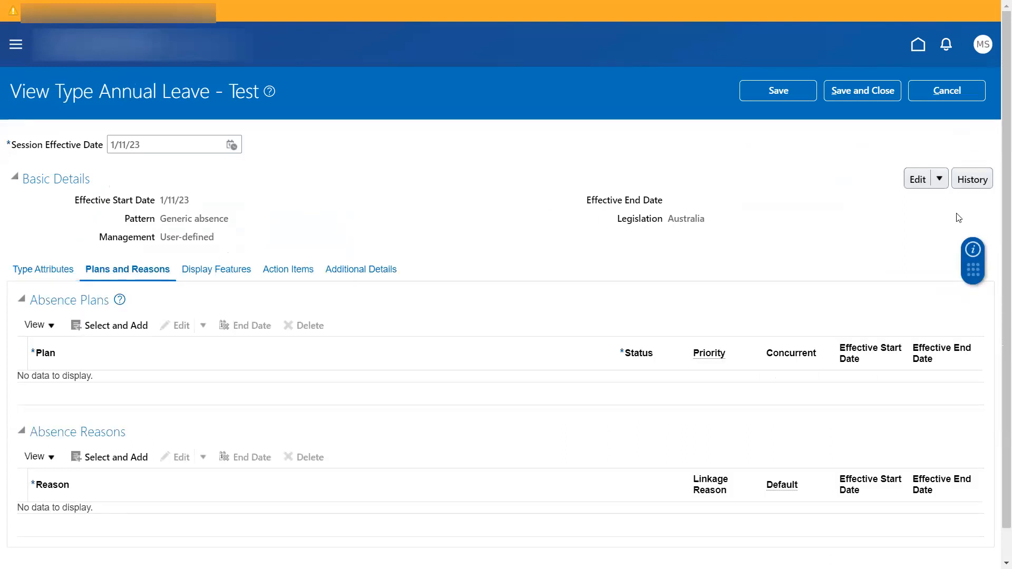
{"action": "left_click", "coordinate": [942, 184]}
{"action": "left_click", "coordinate": [937, 221]}
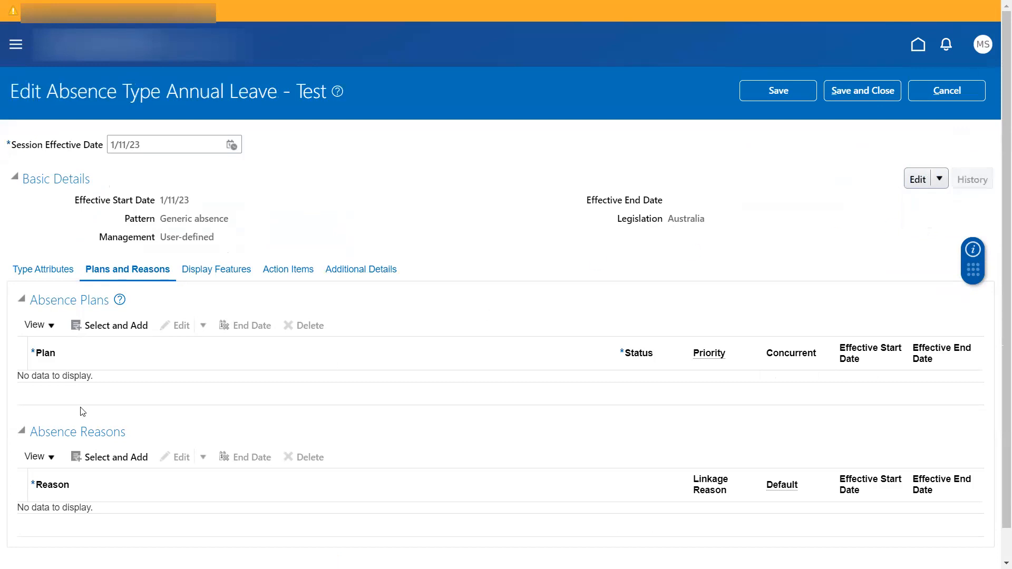
{"action": "left_click", "coordinate": [103, 458]}
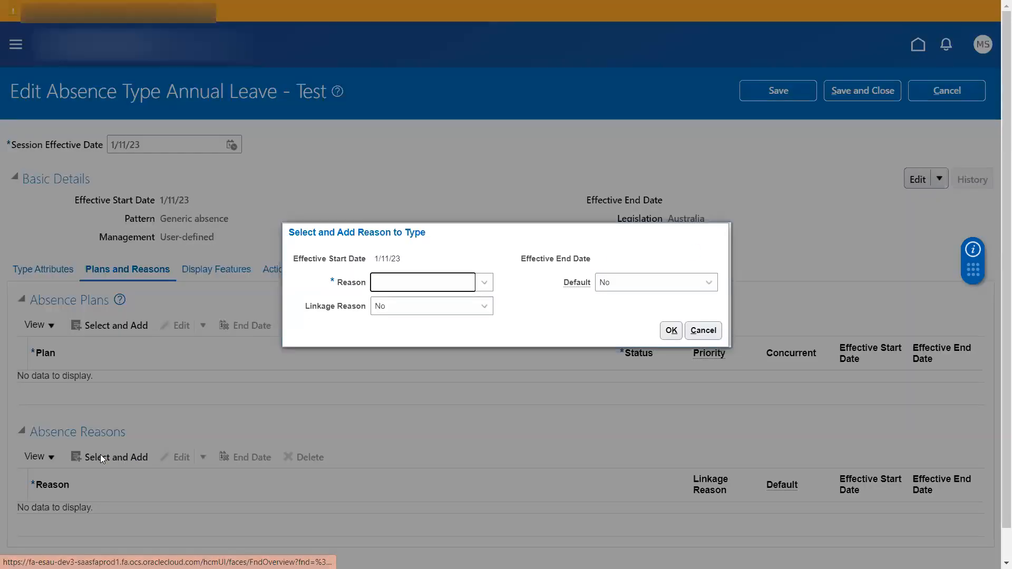
{"action": "left_click", "coordinate": [469, 287]}
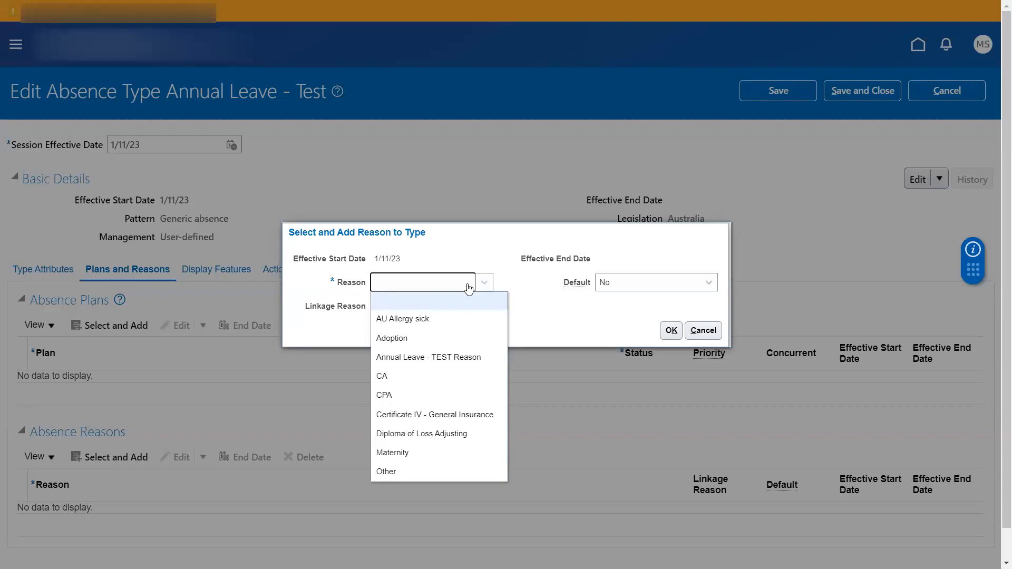
{"action": "left_click", "coordinate": [443, 354]}
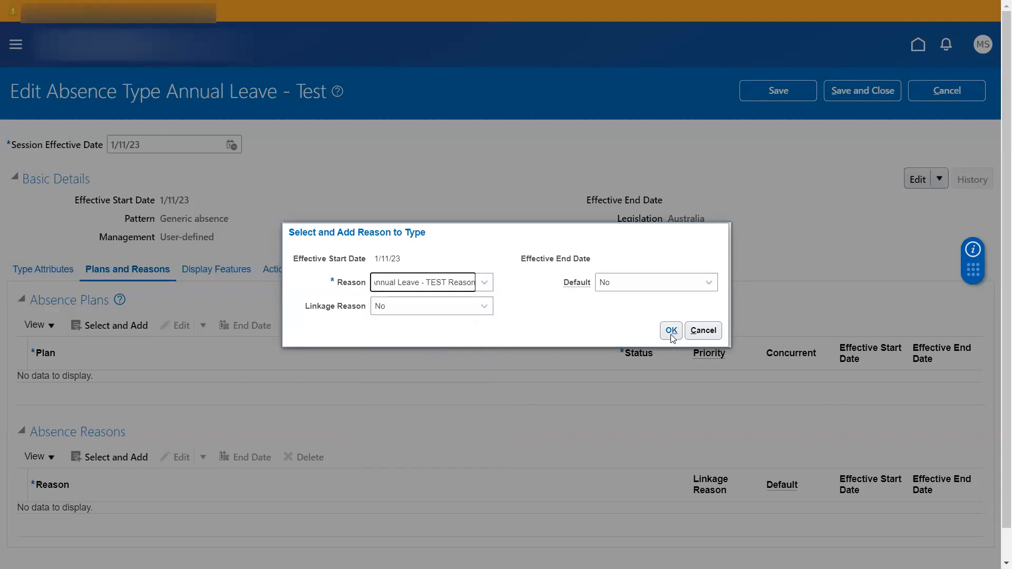
{"action": "left_click", "coordinate": [611, 285]}
{"action": "left_click", "coordinate": [621, 303]}
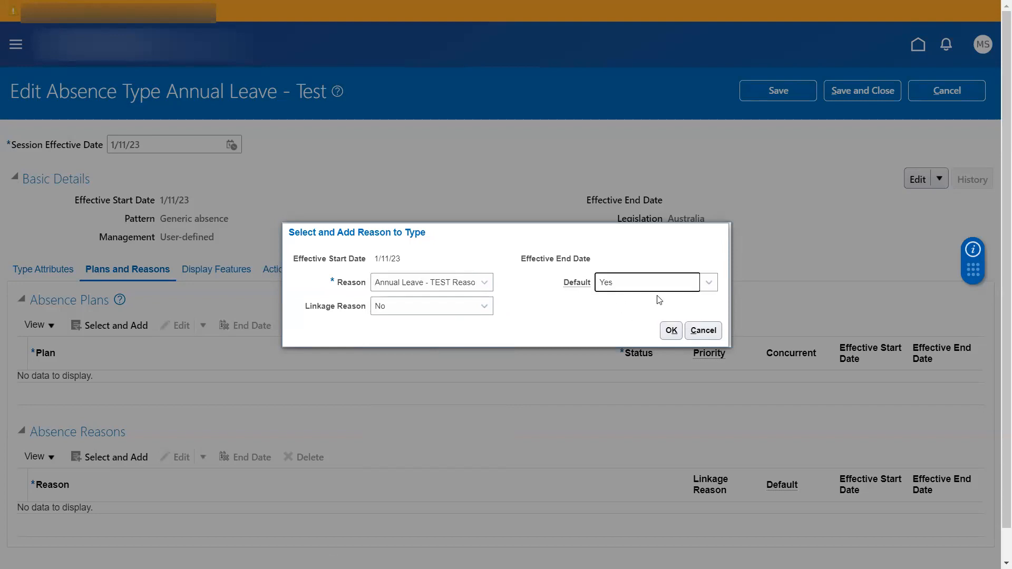
{"action": "left_click", "coordinate": [672, 331]}
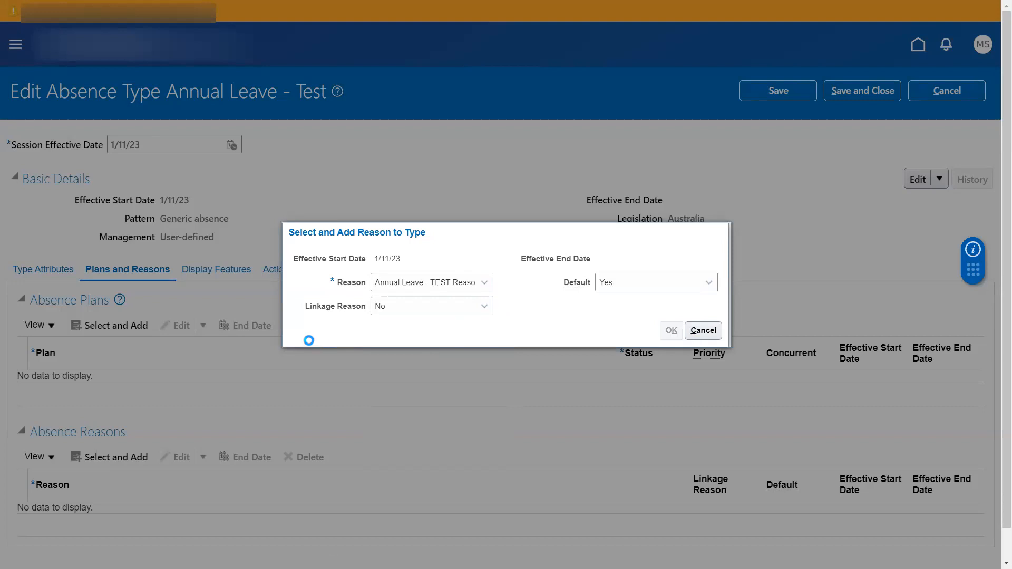
- Add the absence reason Other with Default left at No, and save and close the absence type
{"action": "left_click", "coordinate": [141, 458]}
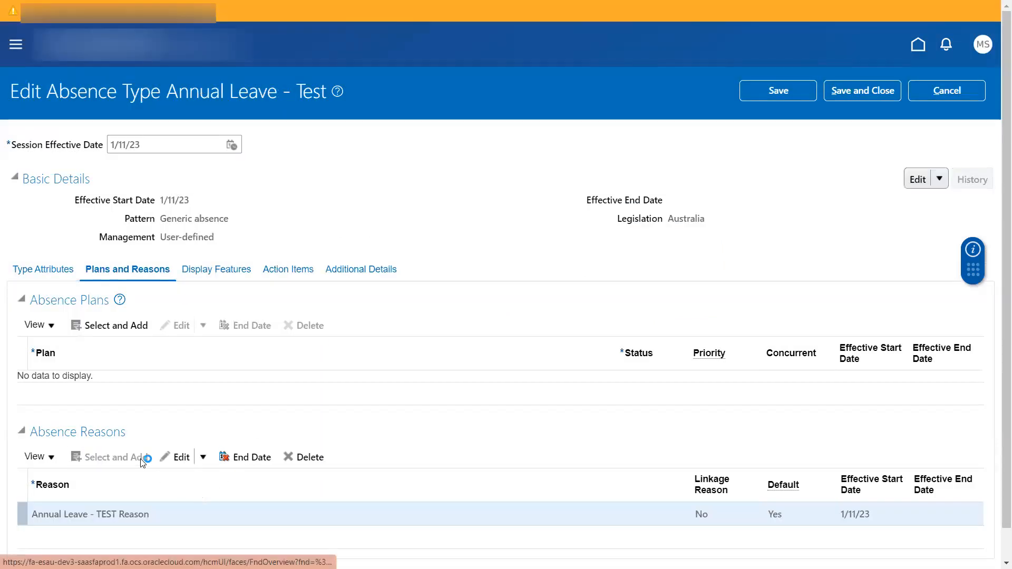
{"action": "left_click", "coordinate": [397, 279]}
{"action": "key", "text": "o"}
{"action": "key", "text": "Return"}
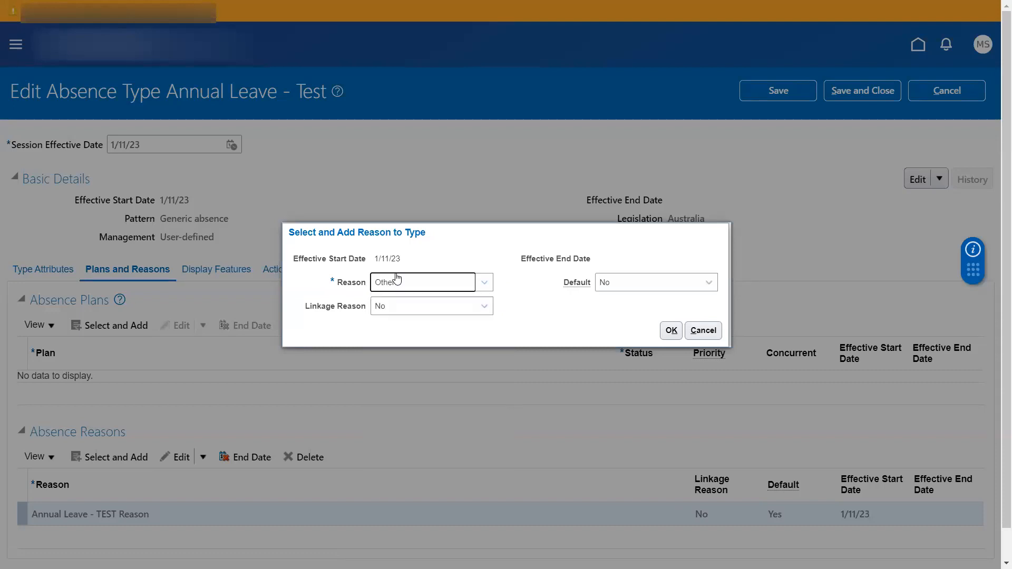
{"action": "left_click", "coordinate": [671, 332]}
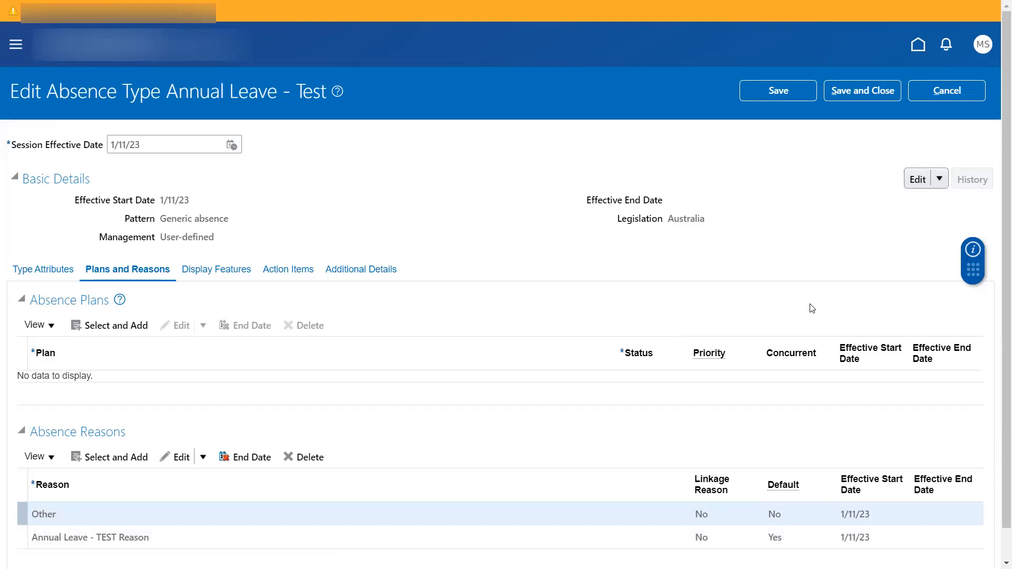
{"action": "left_click", "coordinate": [863, 90]}
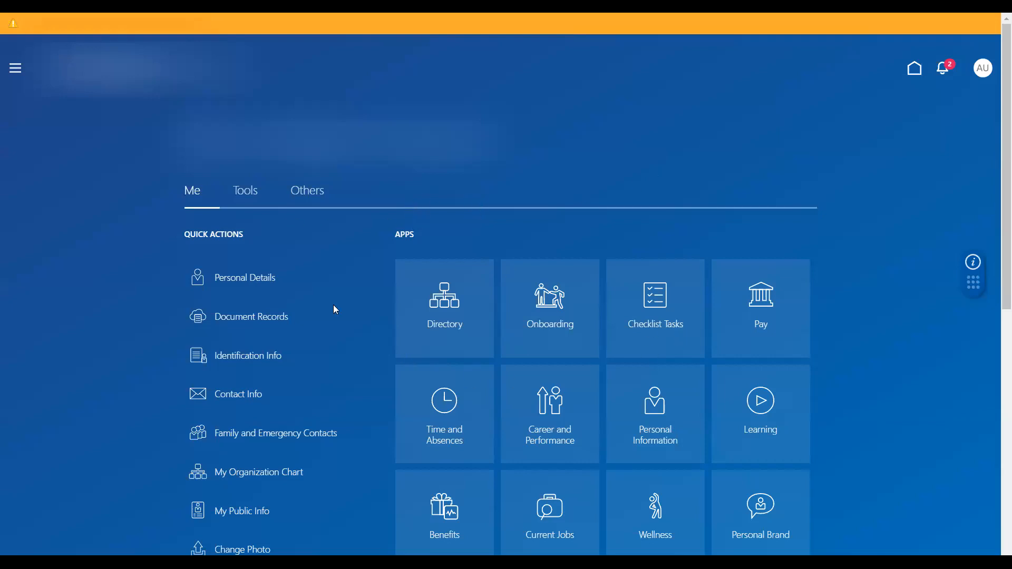
- Start a new absence of type Annual Leave - Test from the employee's Time and Absences page and check its Reason field
{"action": "left_click", "coordinate": [444, 417]}
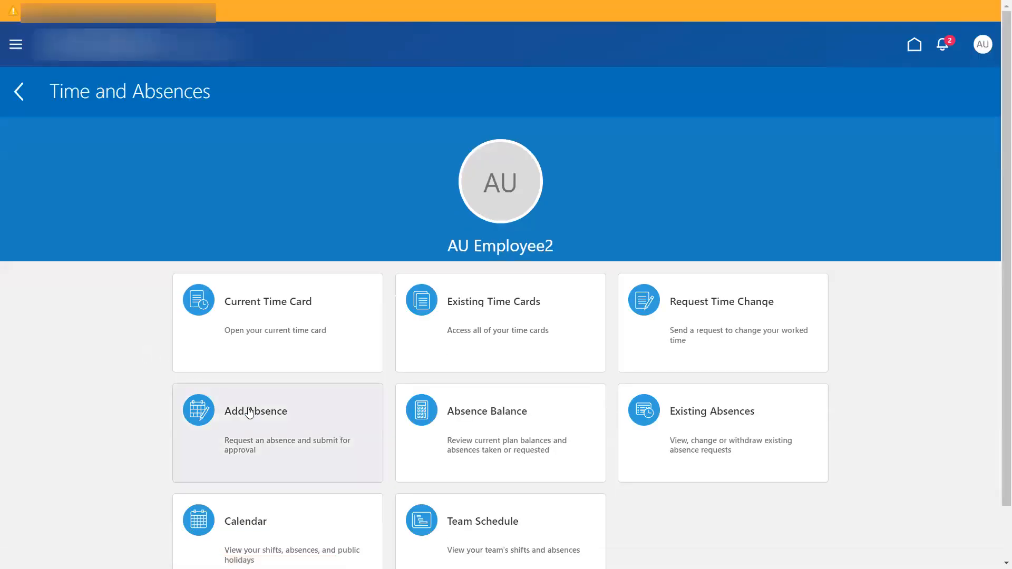
{"action": "left_click", "coordinate": [250, 412]}
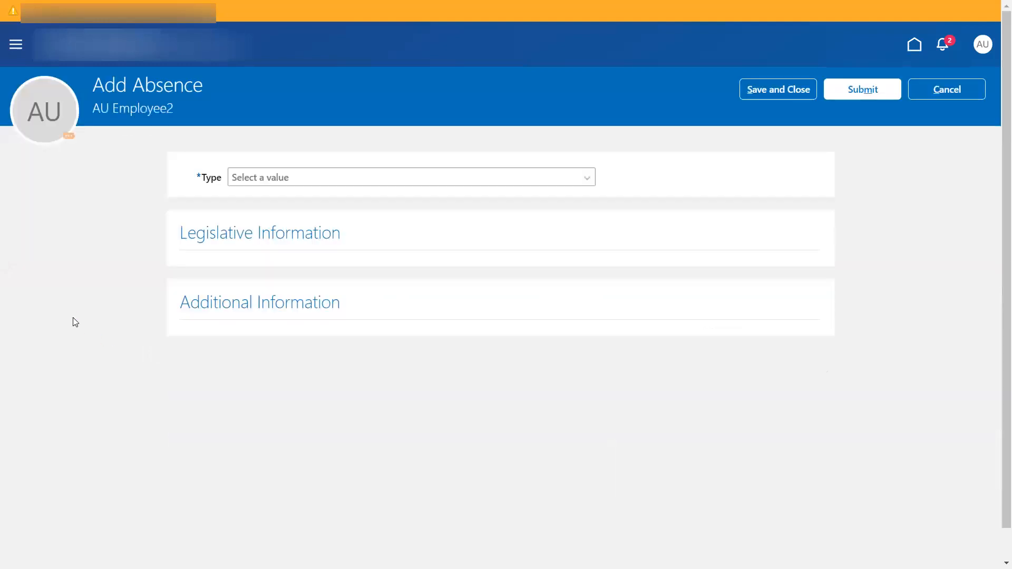
{"action": "left_click", "coordinate": [414, 176]}
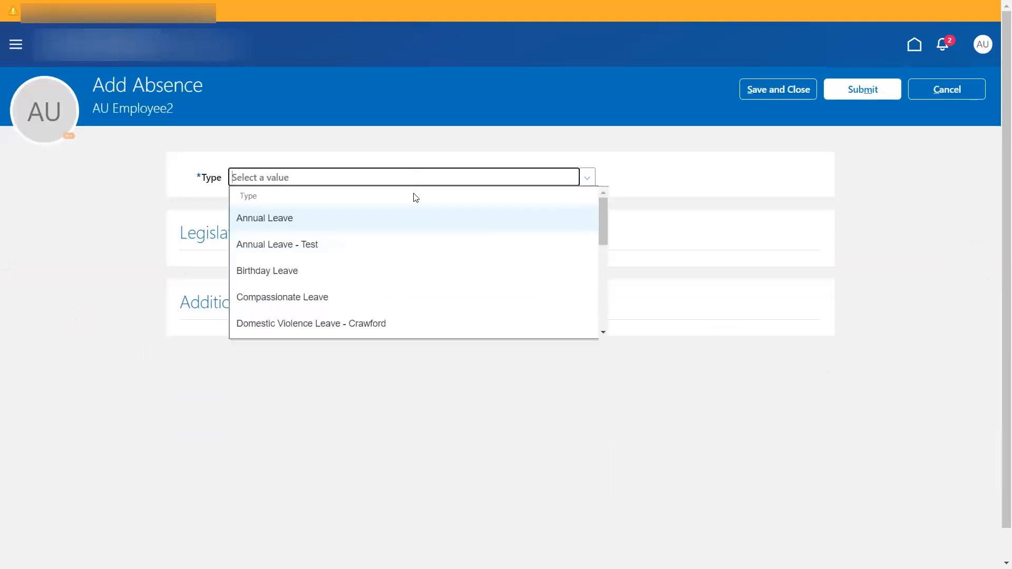
{"action": "left_click", "coordinate": [388, 246]}
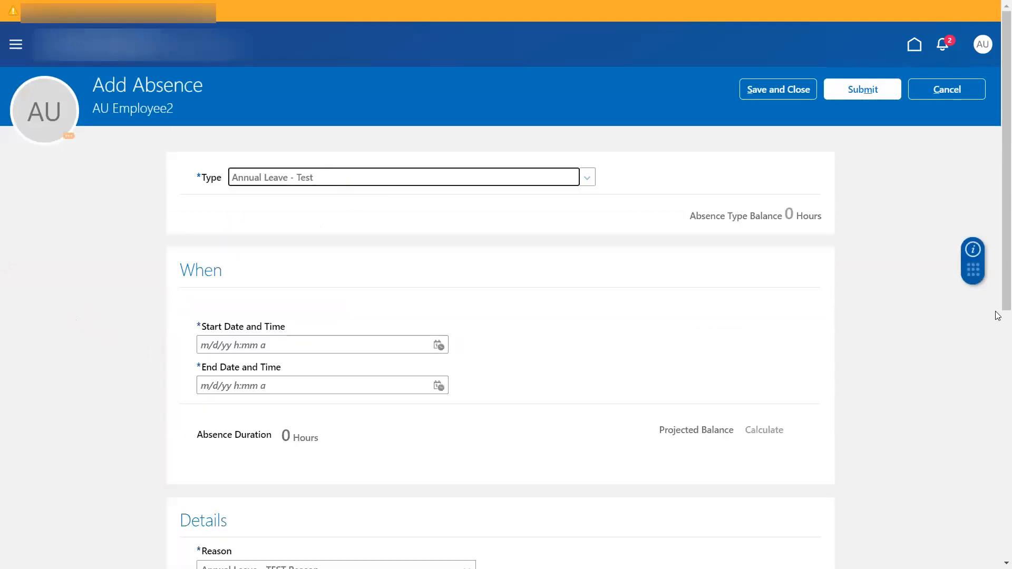
{"action": "left_click_drag", "start_coordinate": [1002, 297], "coordinate": [996, 391]}
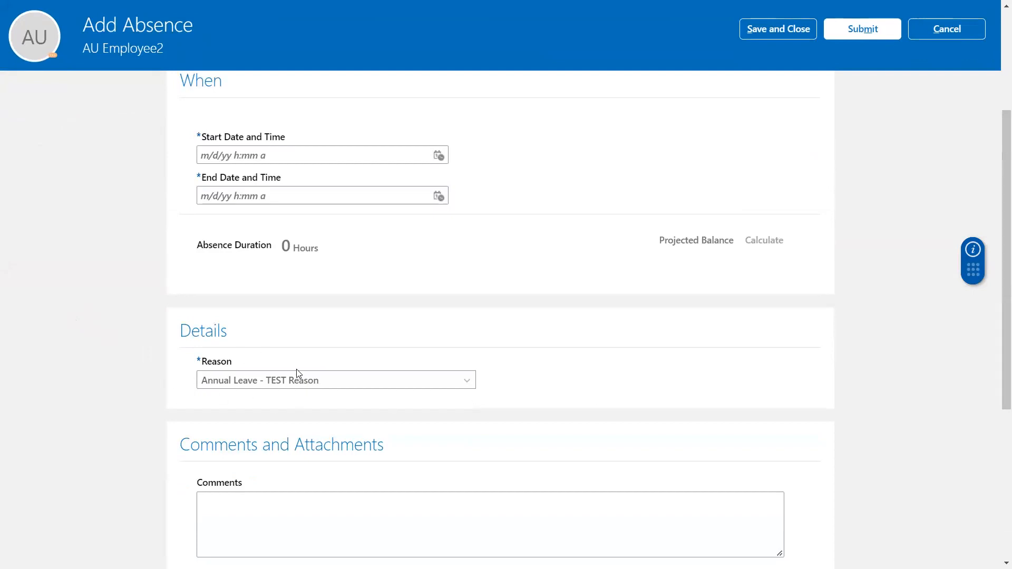
{"action": "left_click", "coordinate": [281, 384]}
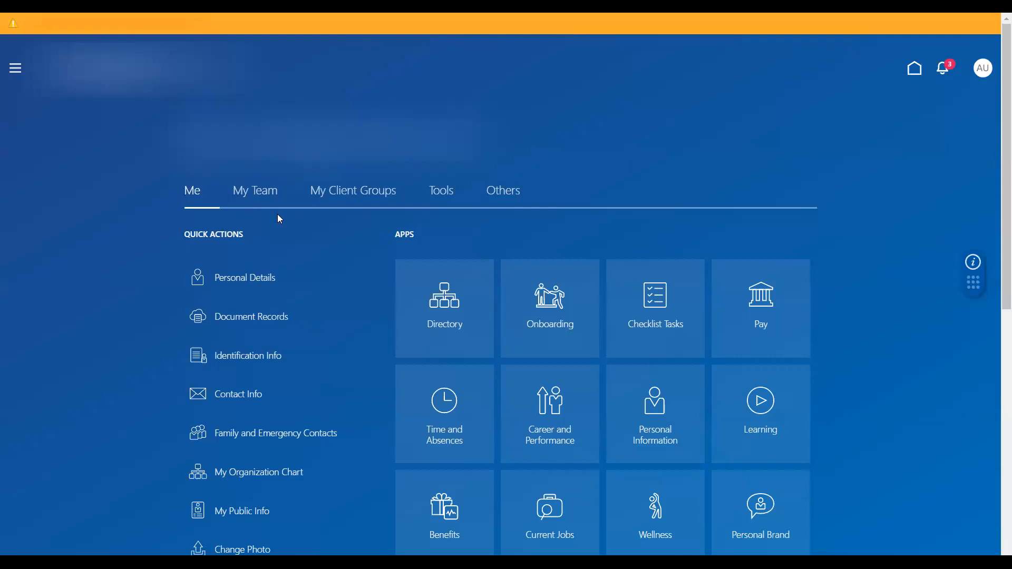
- Start adding an absence for the worker in My Team and set its type to Annual Leave - Test
{"action": "left_click", "coordinate": [268, 197]}
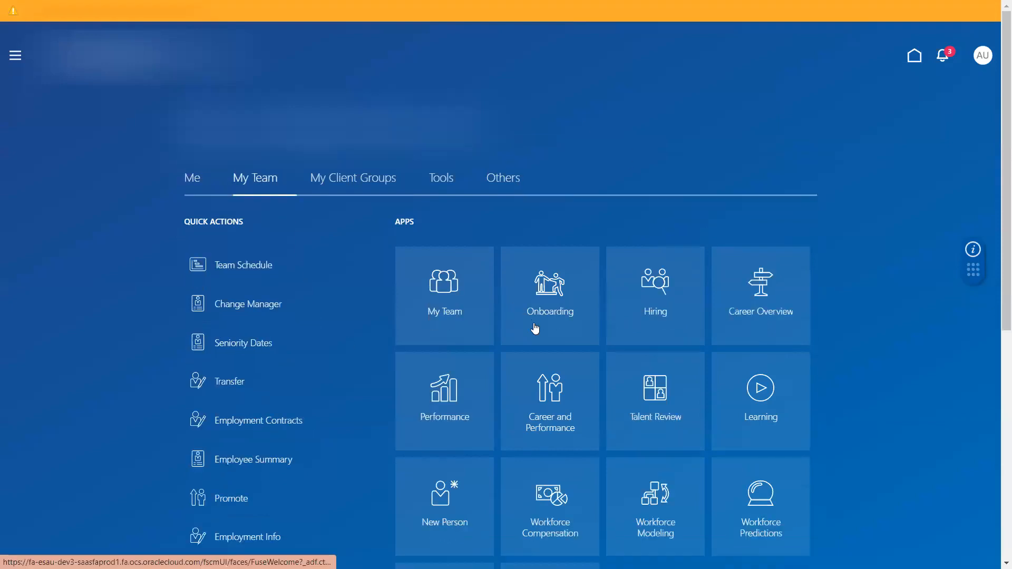
{"action": "left_click", "coordinate": [460, 306]}
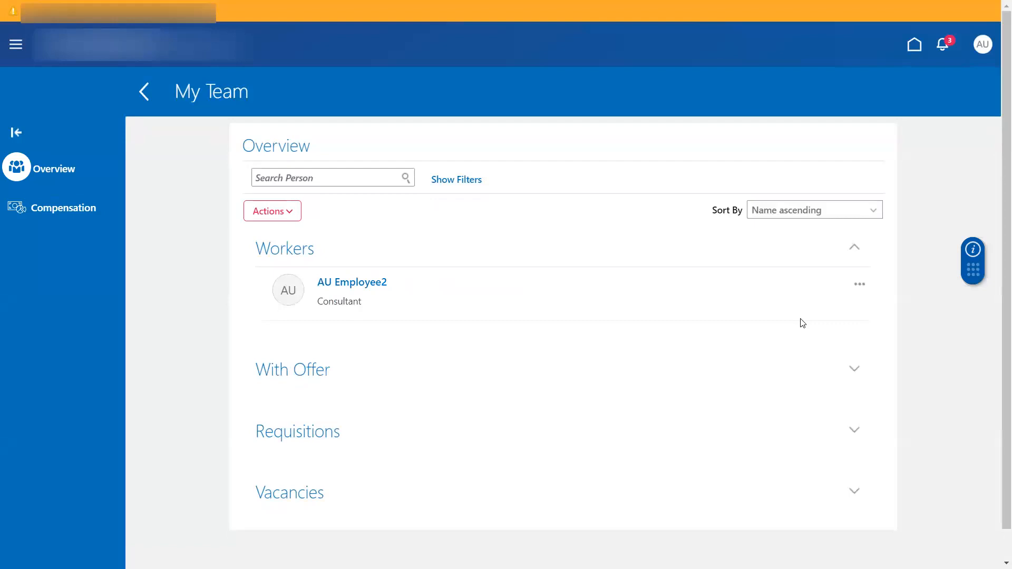
{"action": "left_click", "coordinate": [860, 284]}
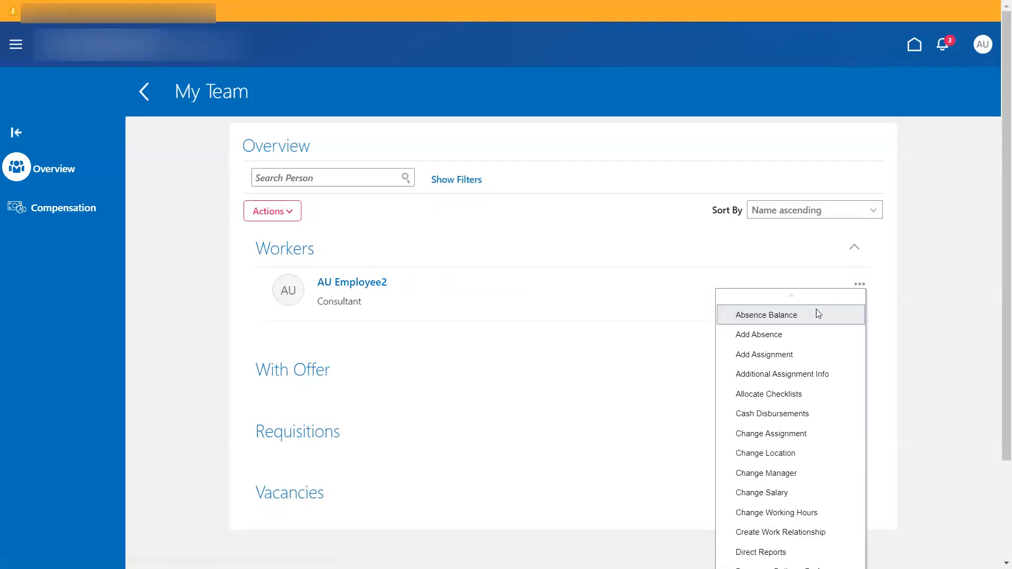
{"action": "left_click", "coordinate": [778, 332]}
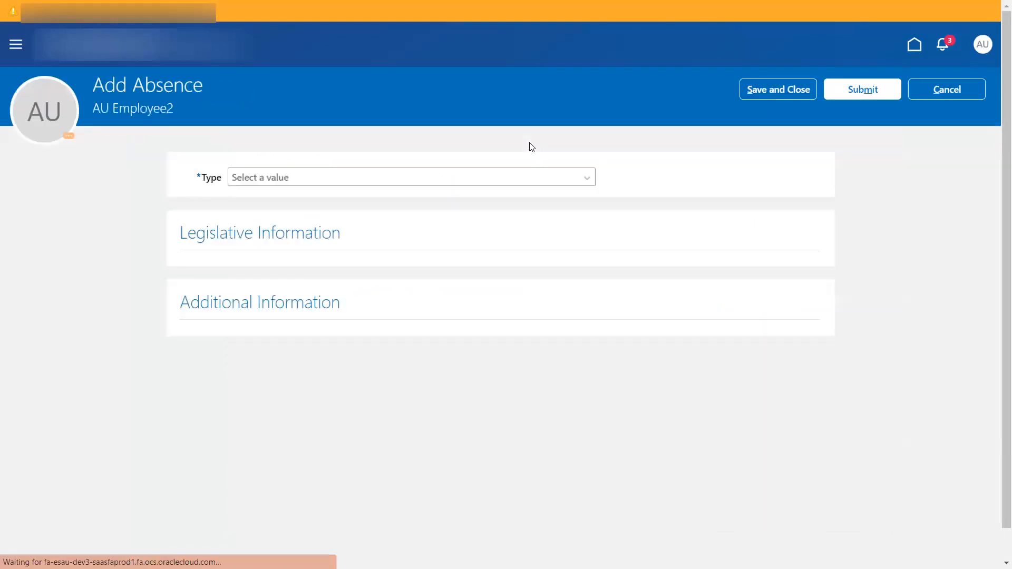
{"action": "left_click", "coordinate": [462, 177]}
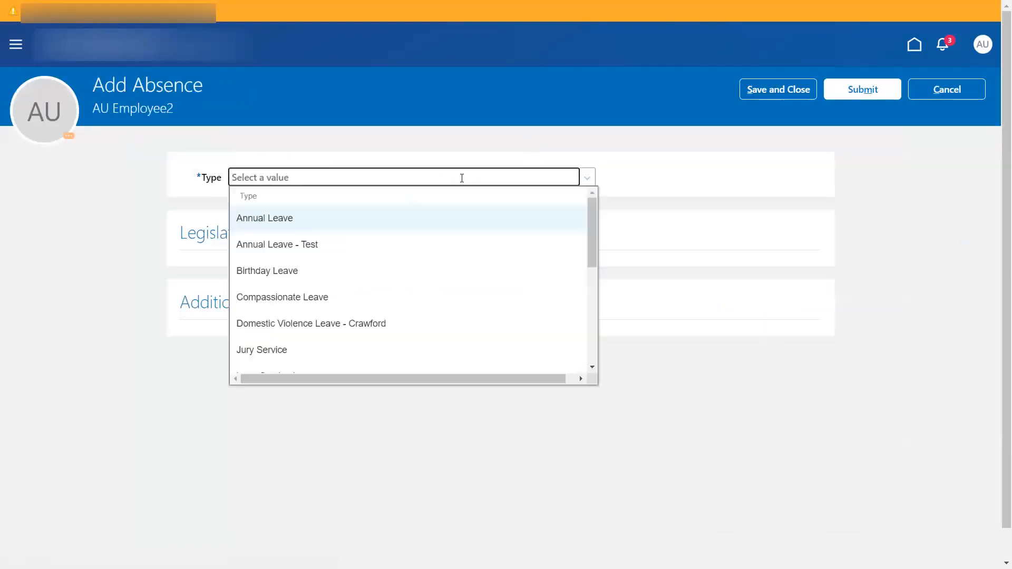
{"action": "left_click", "coordinate": [382, 241]}
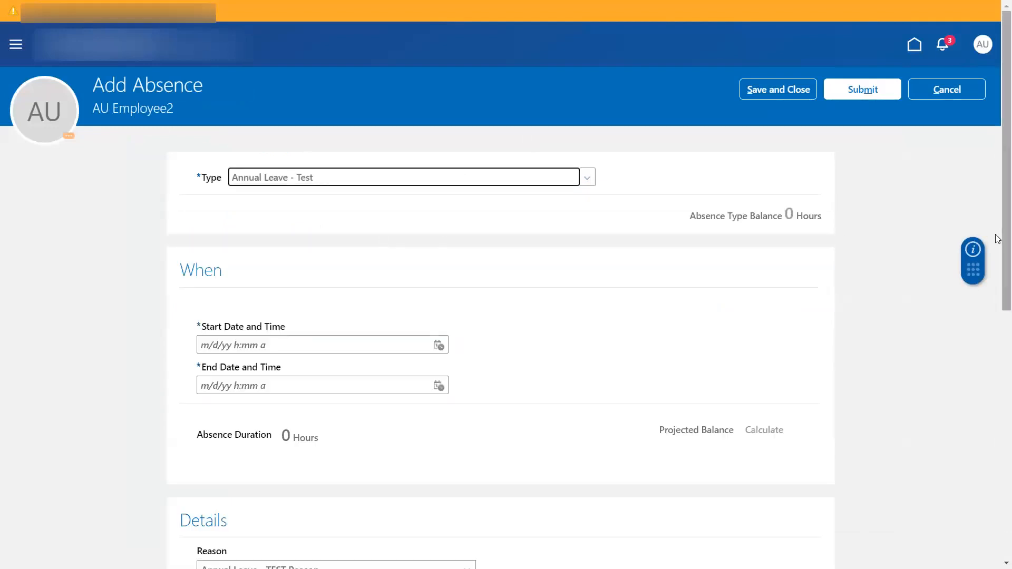
- Check the Reason choices on the manager's absence form, reset Reason to no value, and look over the administrator's absence form
{"action": "scroll", "coordinate": [999, 279], "scroll_direction": "down", "scroll_amount": 1}
{"action": "scroll", "coordinate": [998, 280], "scroll_direction": "down", "scroll_amount": 4}
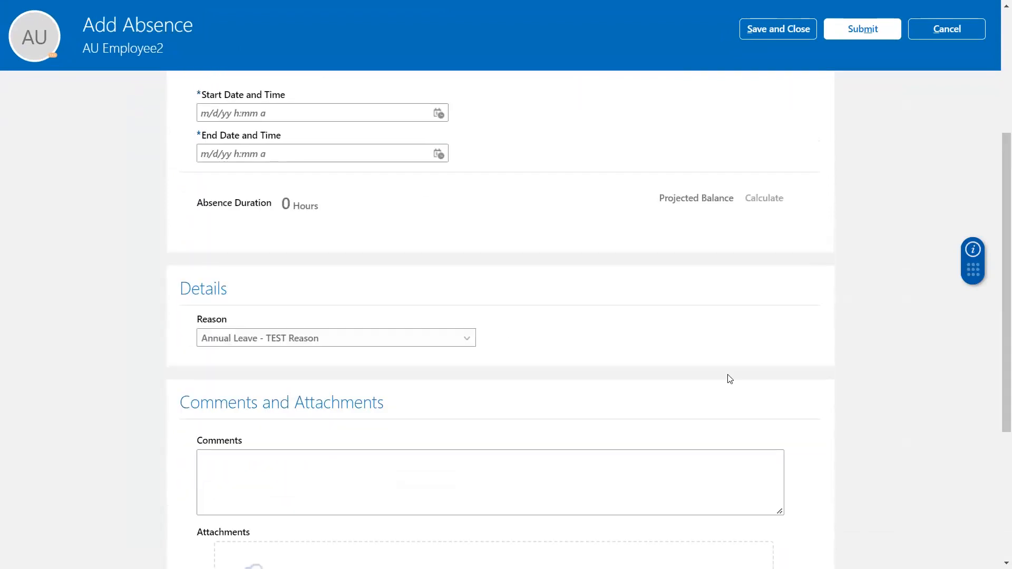
{"action": "left_click", "coordinate": [376, 348]}
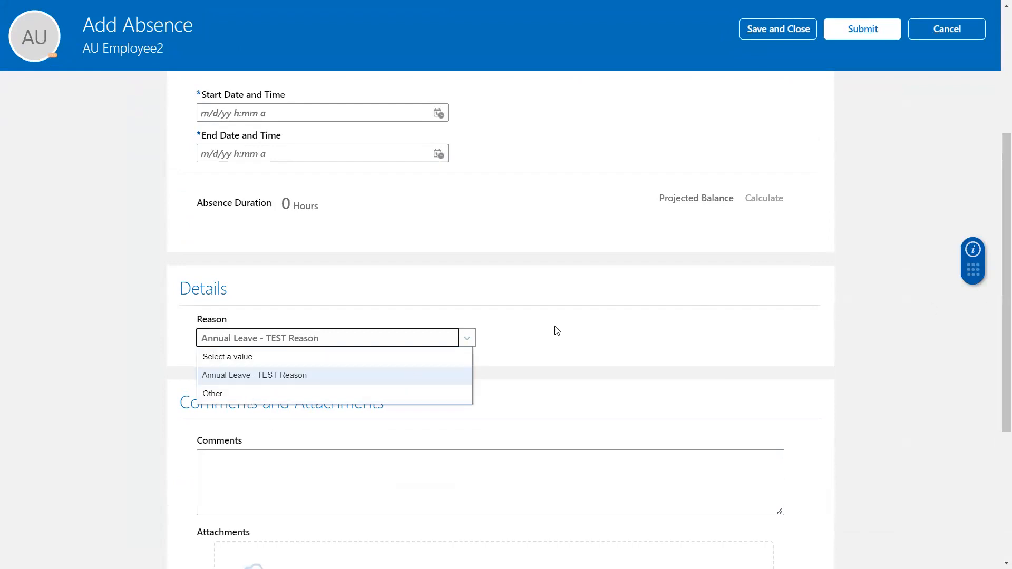
{"action": "left_click", "coordinate": [267, 361]}
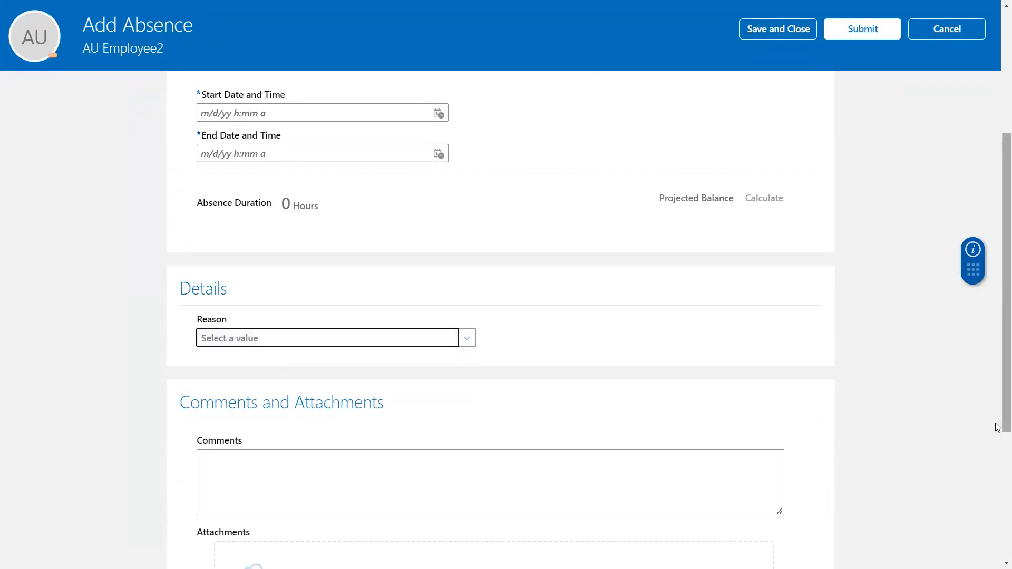
{"action": "left_click_drag", "start_coordinate": [998, 428], "coordinate": [998, 372]}
{"action": "scroll", "coordinate": [997, 315], "scroll_direction": "up", "scroll_amount": 1}
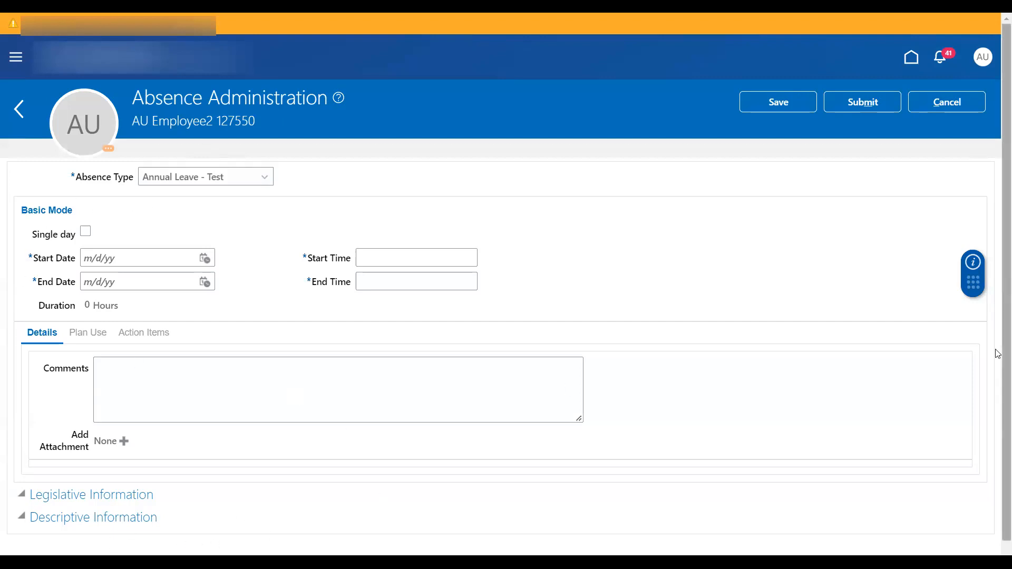
{"action": "left_click_drag", "start_coordinate": [997, 350], "coordinate": [997, 301]}
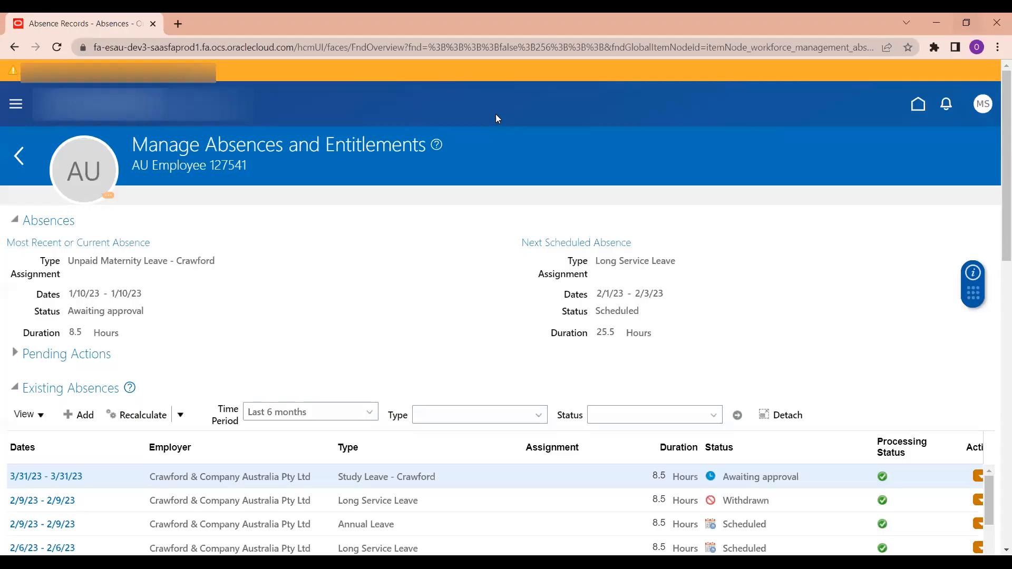
- Open Adjust Balance for the employee's Annual Leave plan and view the available adjustment reasons
{"action": "left_click_drag", "start_coordinate": [998, 183], "coordinate": [997, 342]}
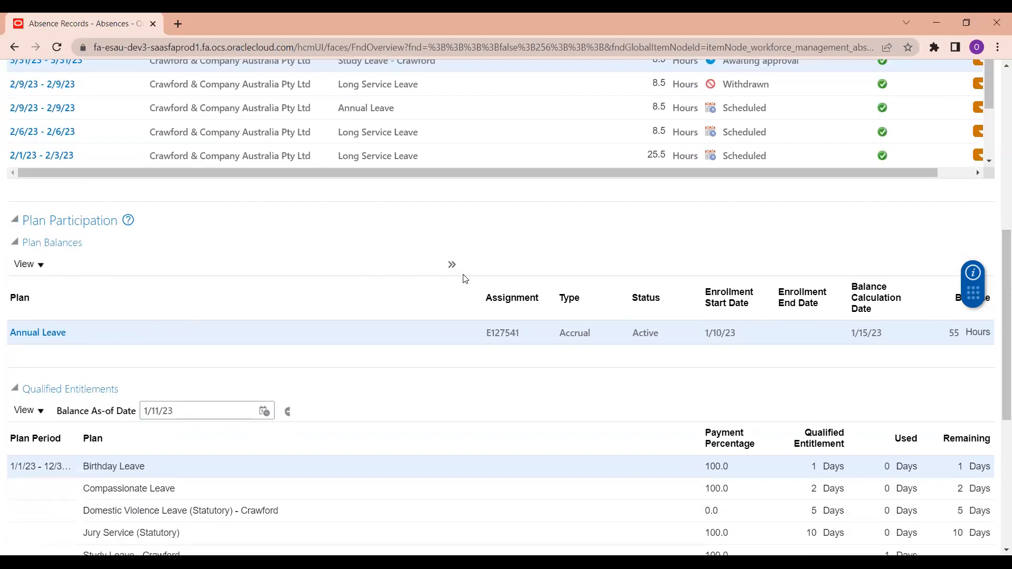
{"action": "left_click", "coordinate": [452, 265]}
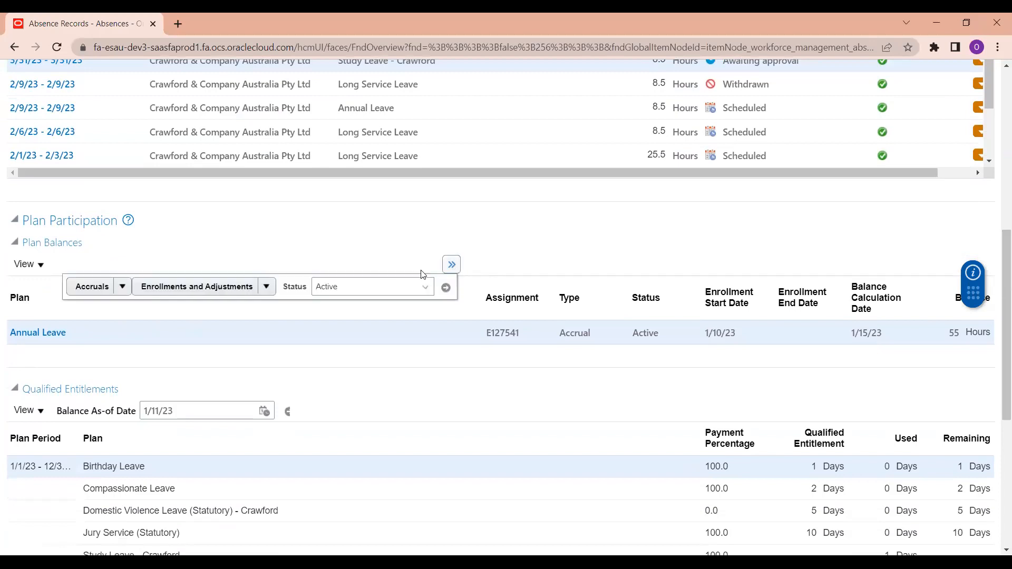
{"action": "left_click", "coordinate": [267, 288]}
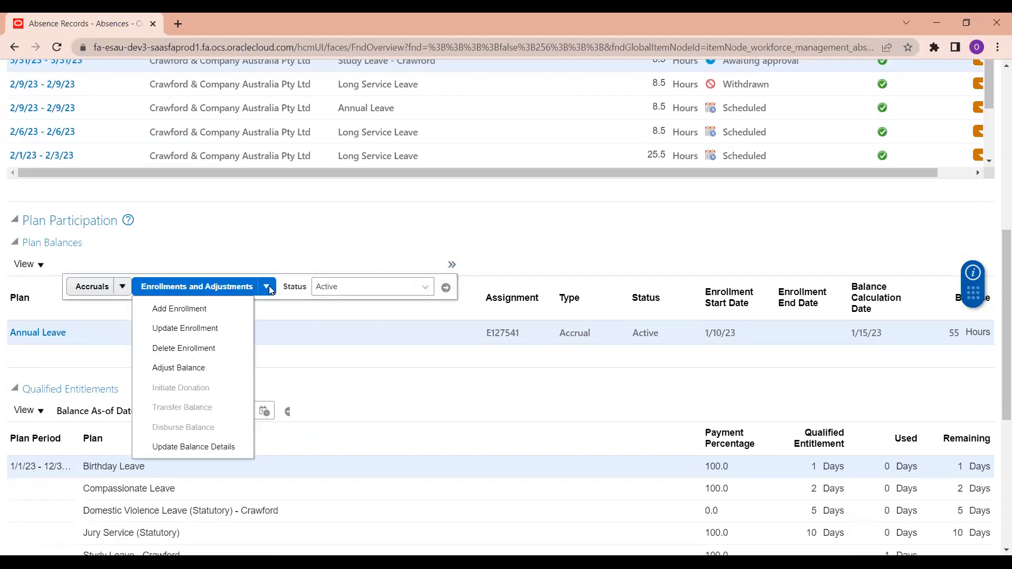
{"action": "left_click", "coordinate": [179, 368]}
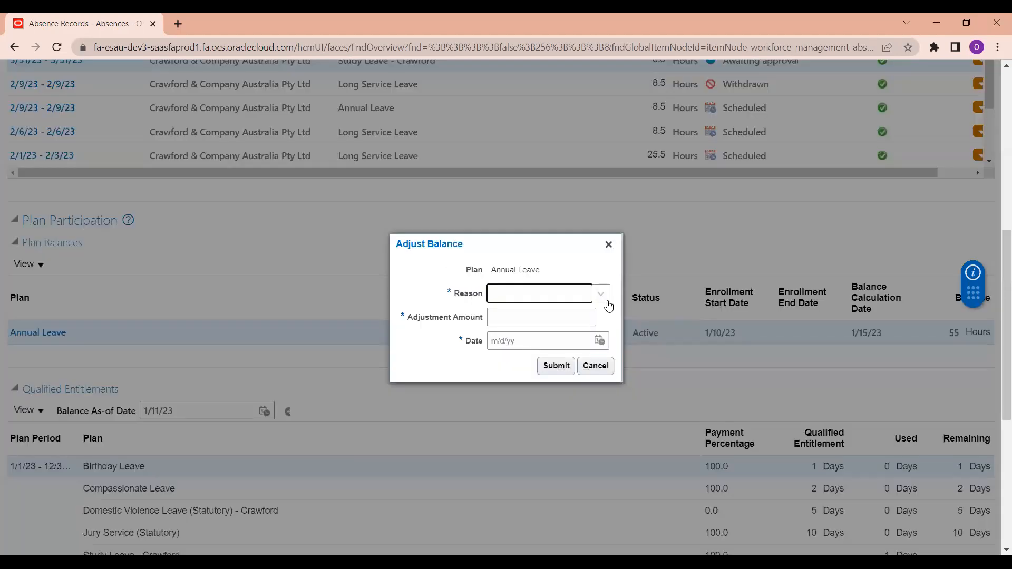
{"action": "left_click", "coordinate": [602, 296]}
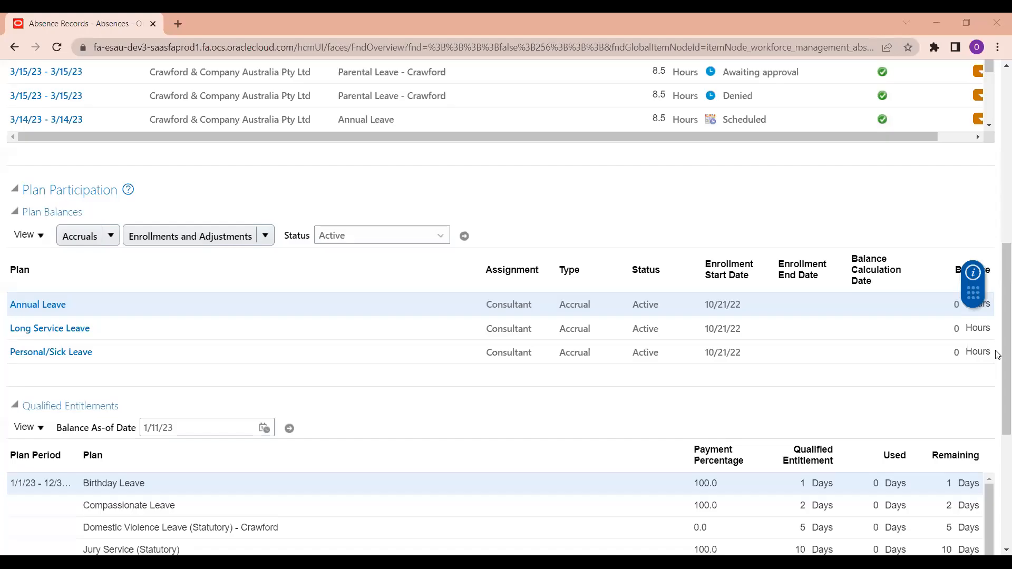
- Return to the home page in full screen and open Setup and Maintenance
{"action": "scroll", "coordinate": [998, 161], "scroll_direction": "up", "scroll_amount": 10}
{"action": "left_click", "coordinate": [918, 105]}
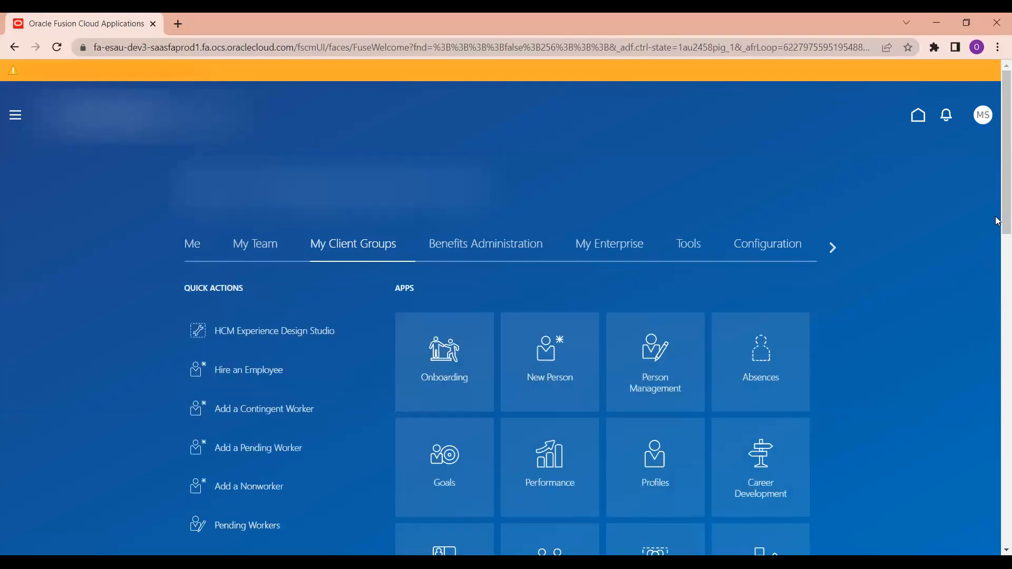
{"action": "key", "text": "F11"}
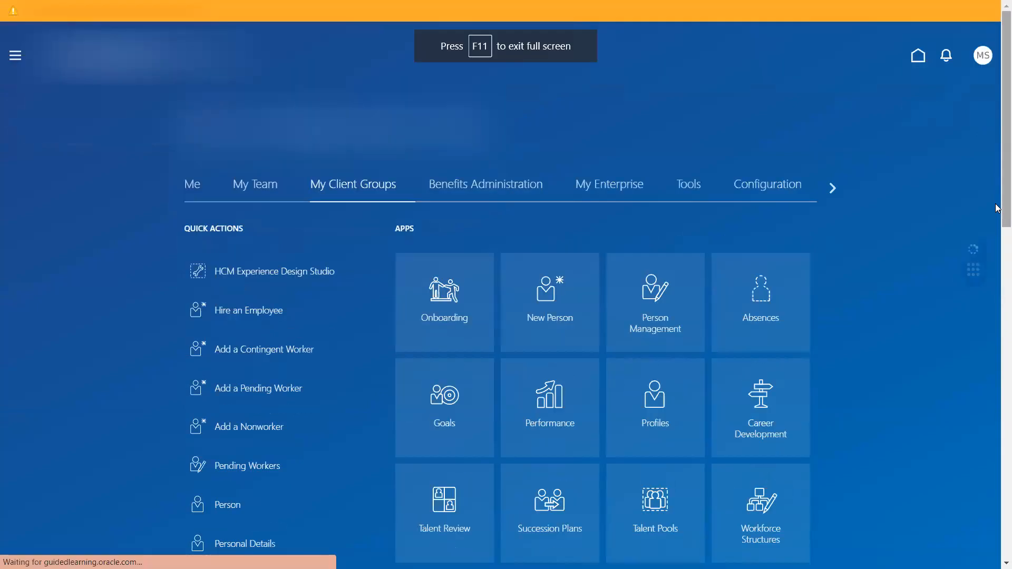
{"action": "left_click", "coordinate": [684, 189]}
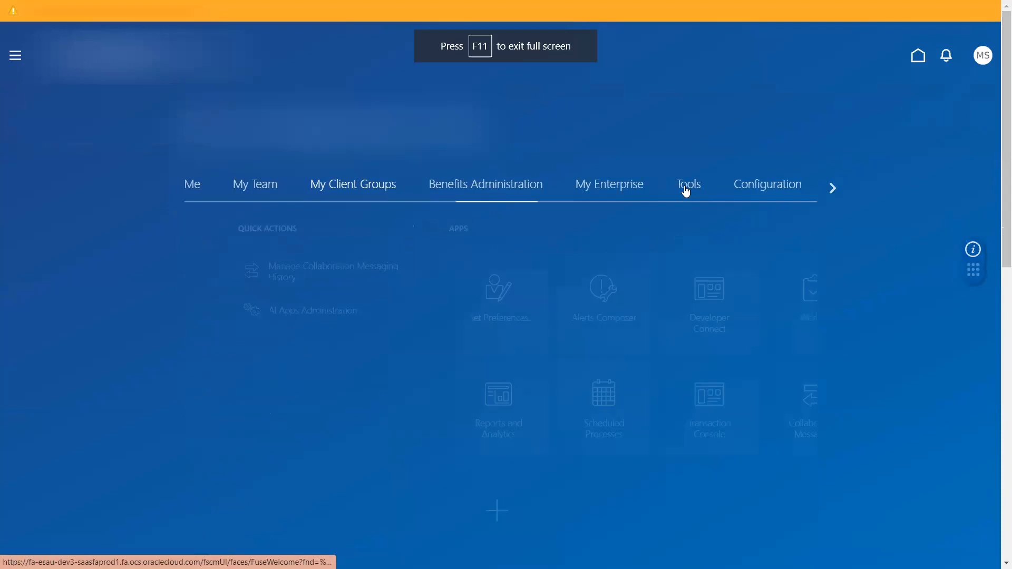
{"action": "left_click", "coordinate": [984, 54]}
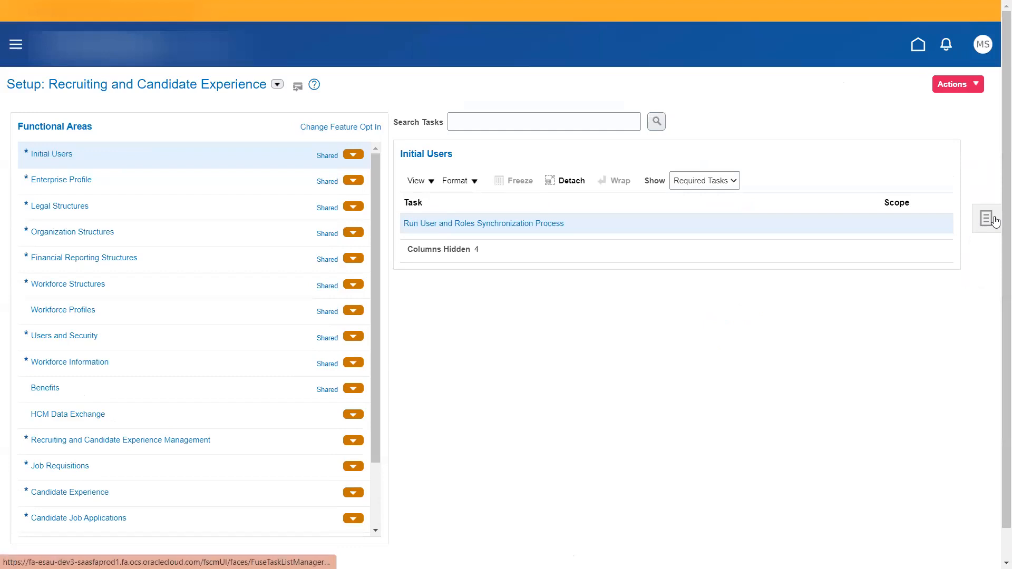
- Search the setup tasks for "Manage comm" and open Manage Common Lookups
{"action": "left_click", "coordinate": [996, 221]}
{"action": "left_click", "coordinate": [870, 225]}
{"action": "left_click", "coordinate": [306, 131]}
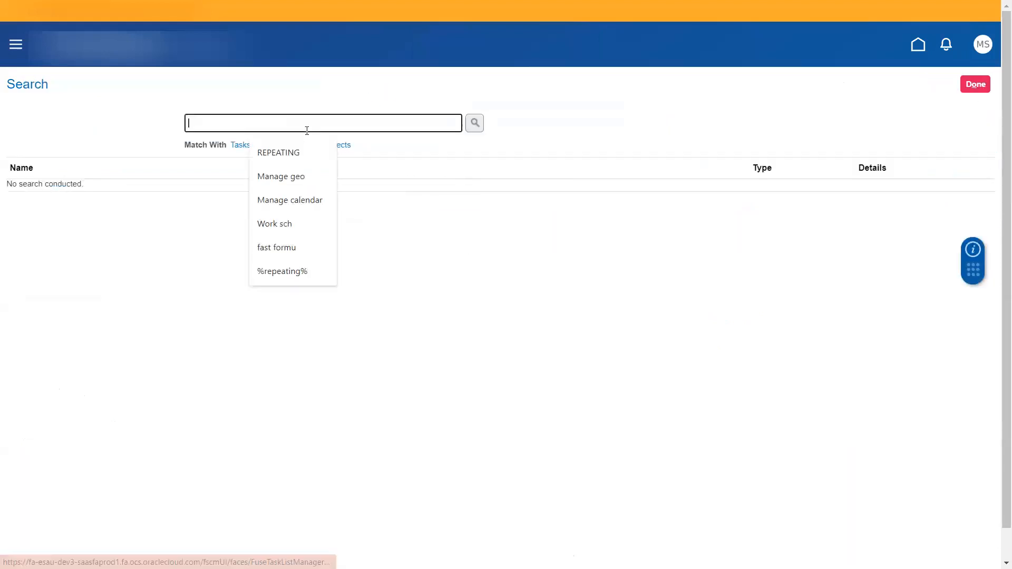
{"action": "type", "text": "manage "}
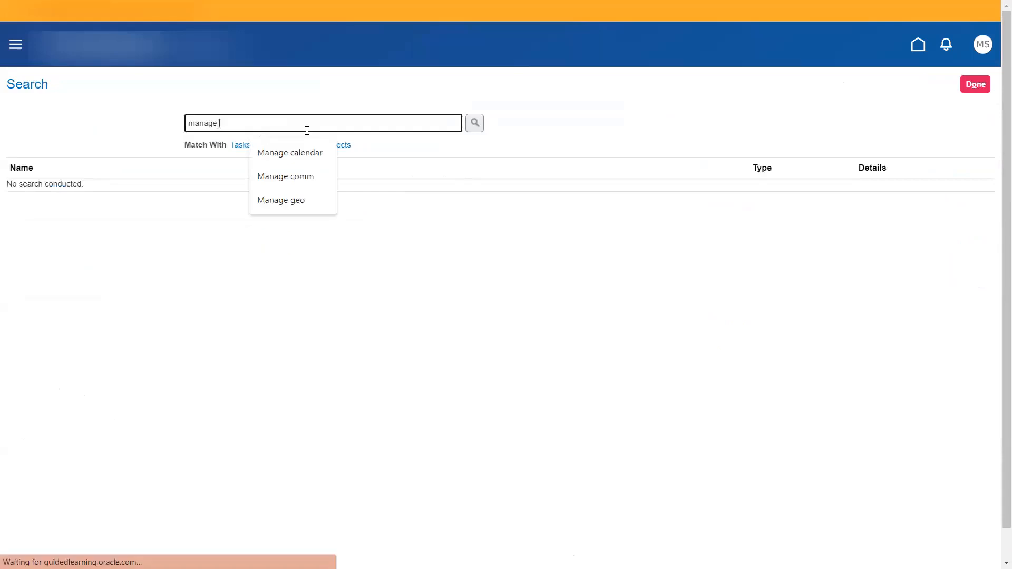
{"action": "type", "text": "comm"}
{"action": "left_click", "coordinate": [286, 157]}
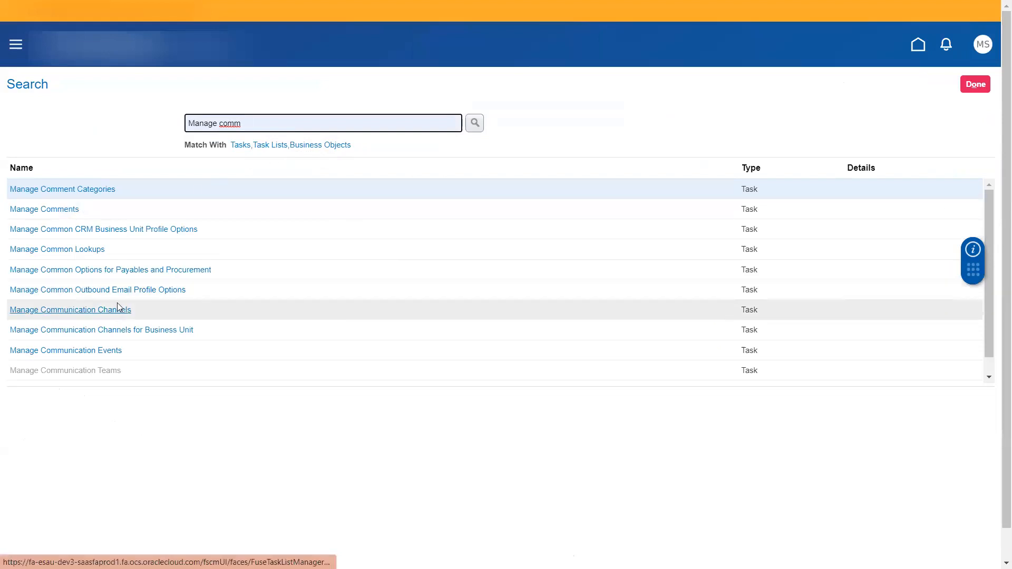
{"action": "left_click", "coordinate": [77, 248]}
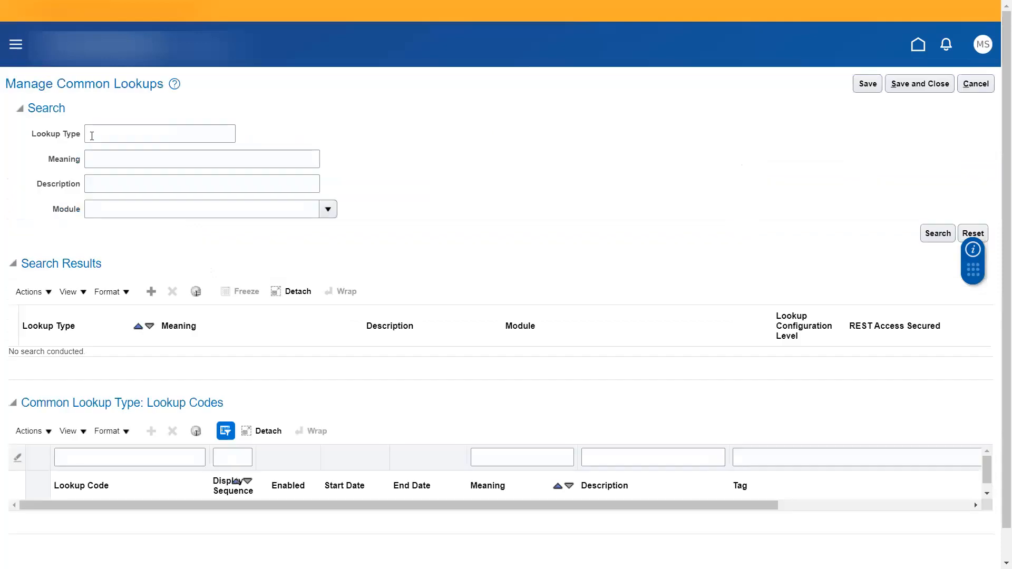
- Search the lookup types for ANC_ABS_PLAN_ and display the lookup codes of ANC_ABS_PLAN_OTHER_REASONS
{"action": "left_click", "coordinate": [112, 129]}
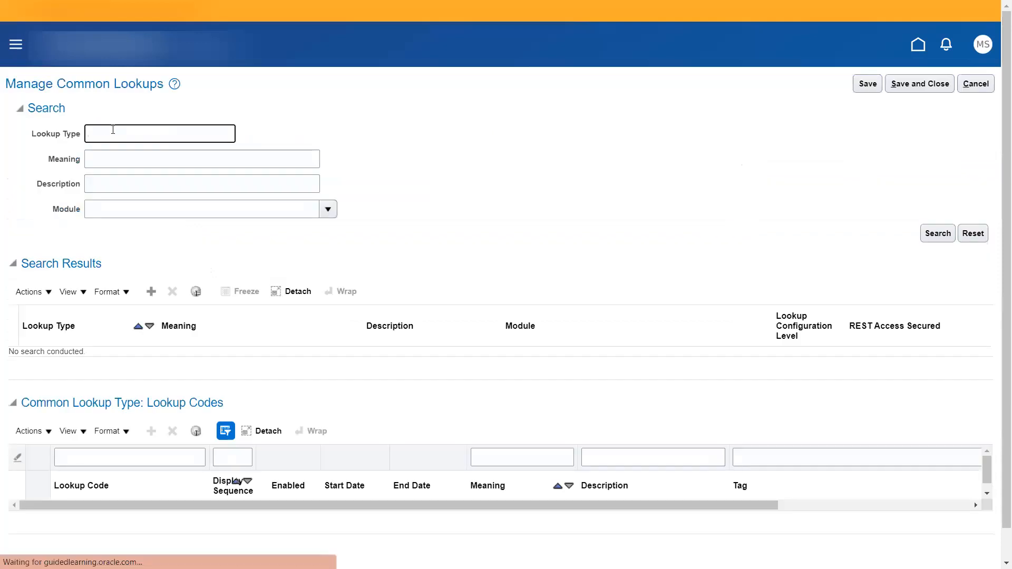
{"action": "type", "text": "A"}
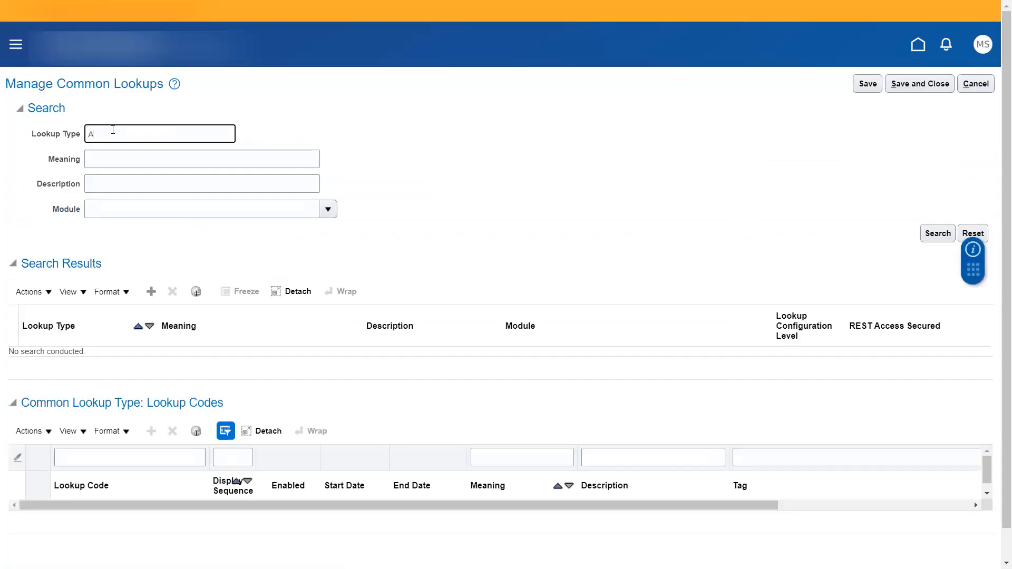
{"action": "type", "text": "NC_ABS_PL"}
{"action": "key", "text": "Return"}
{"action": "type", "text": "LAN_"}
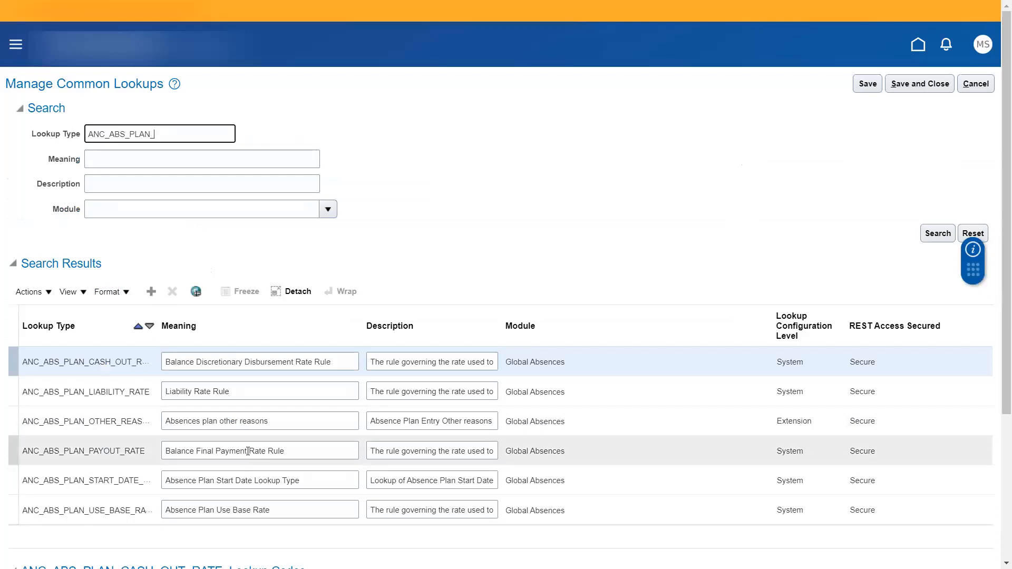
{"action": "left_click", "coordinate": [118, 422]}
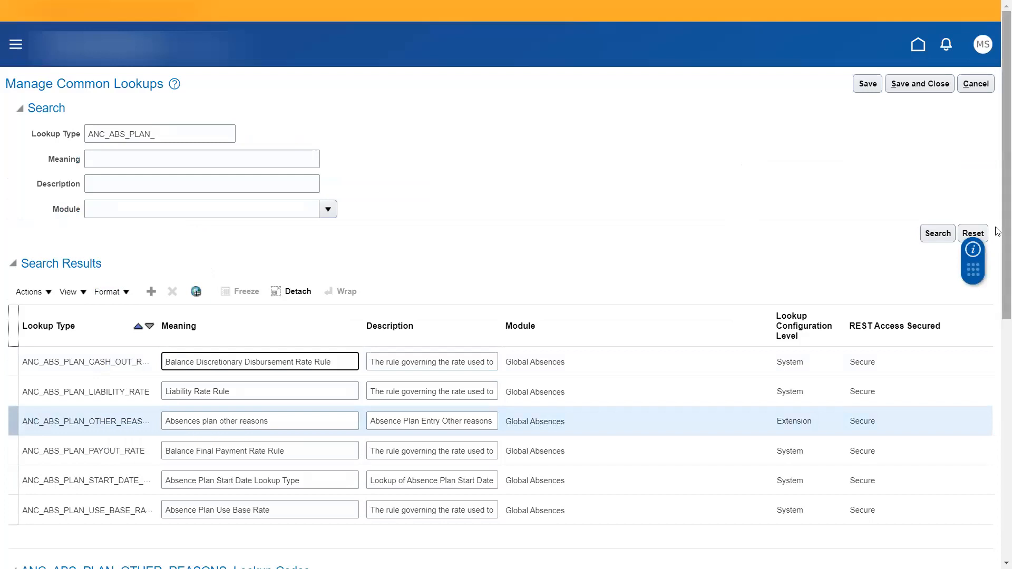
{"action": "scroll", "coordinate": [998, 232], "scroll_direction": "down", "scroll_amount": 8}
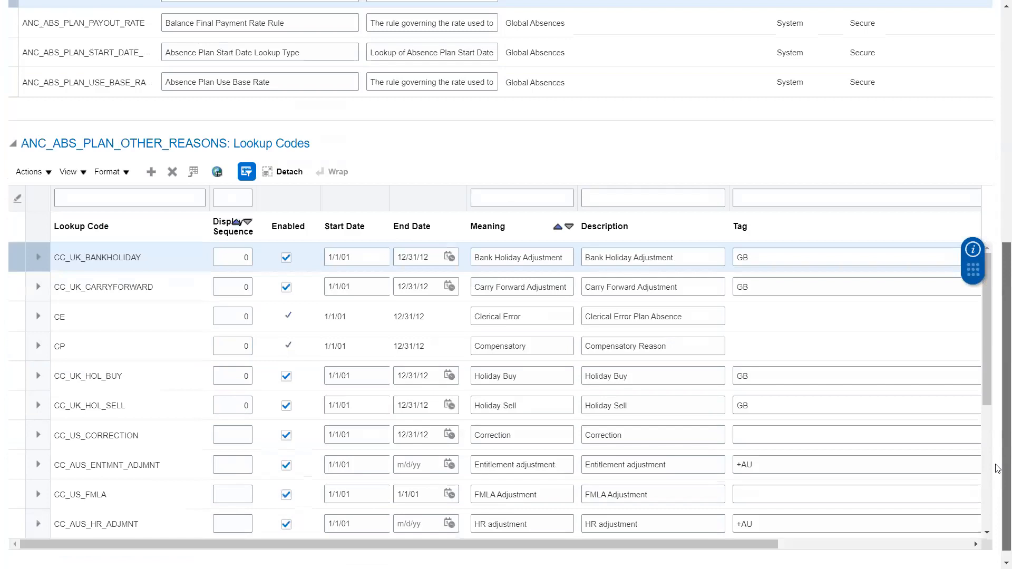
- Add a new lookup code TEST_ADJ to ANC_ABS_PLAN_OTHER_REASONS
{"action": "scroll", "coordinate": [998, 469], "scroll_direction": "down", "scroll_amount": 1}
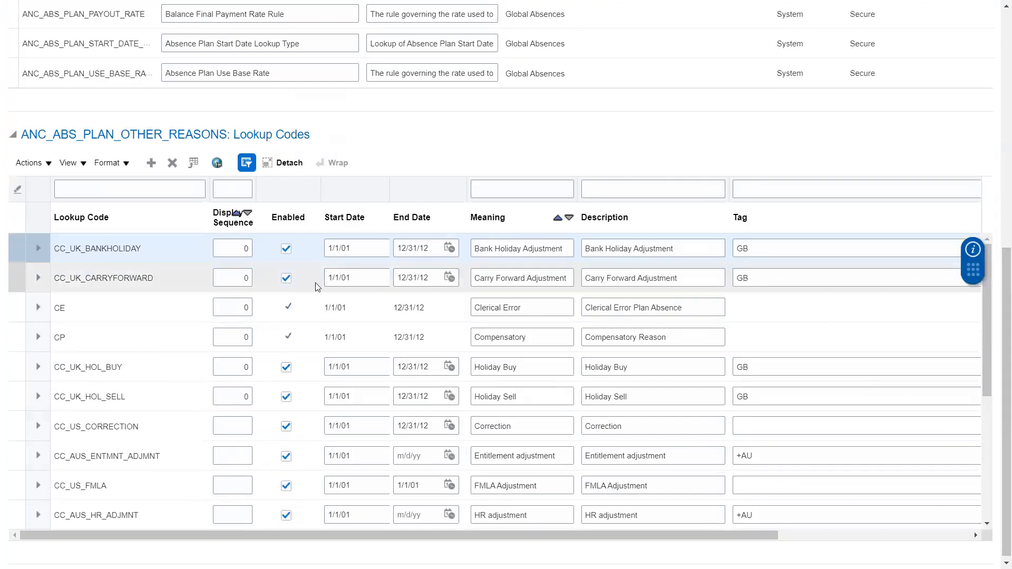
{"action": "left_click", "coordinate": [153, 164]}
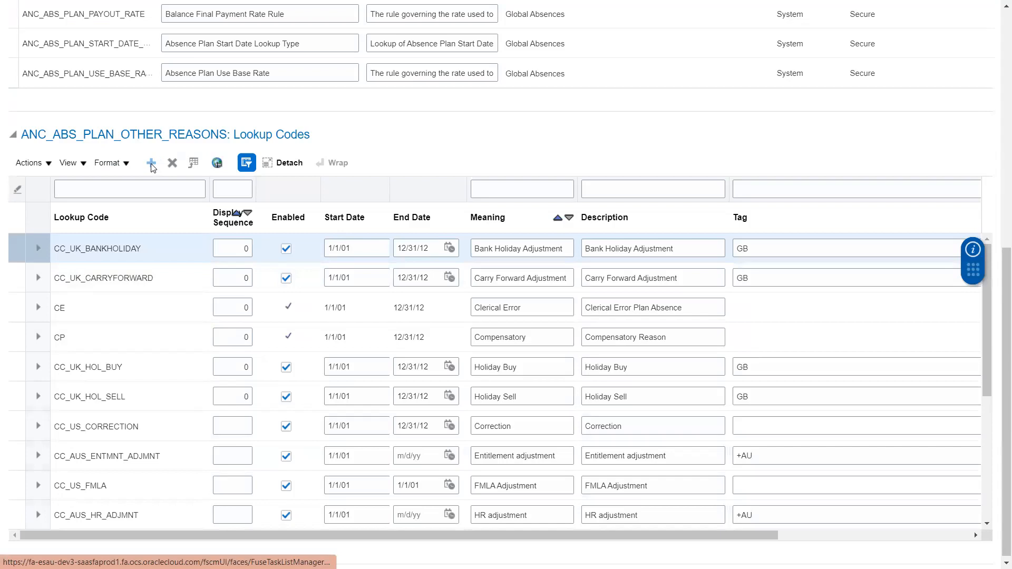
{"action": "left_click", "coordinate": [139, 245]}
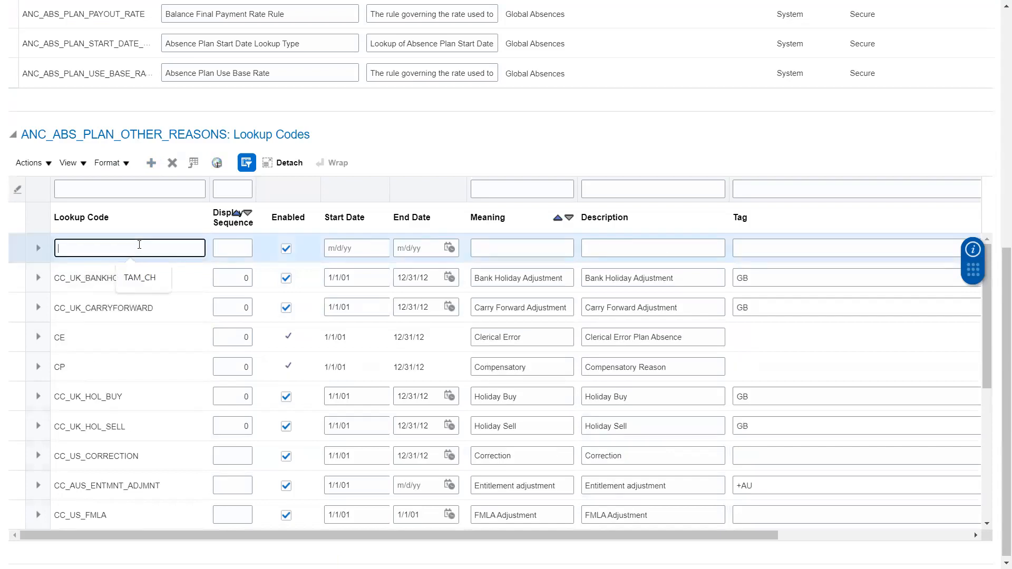
{"action": "type", "text": "Adjustement"}
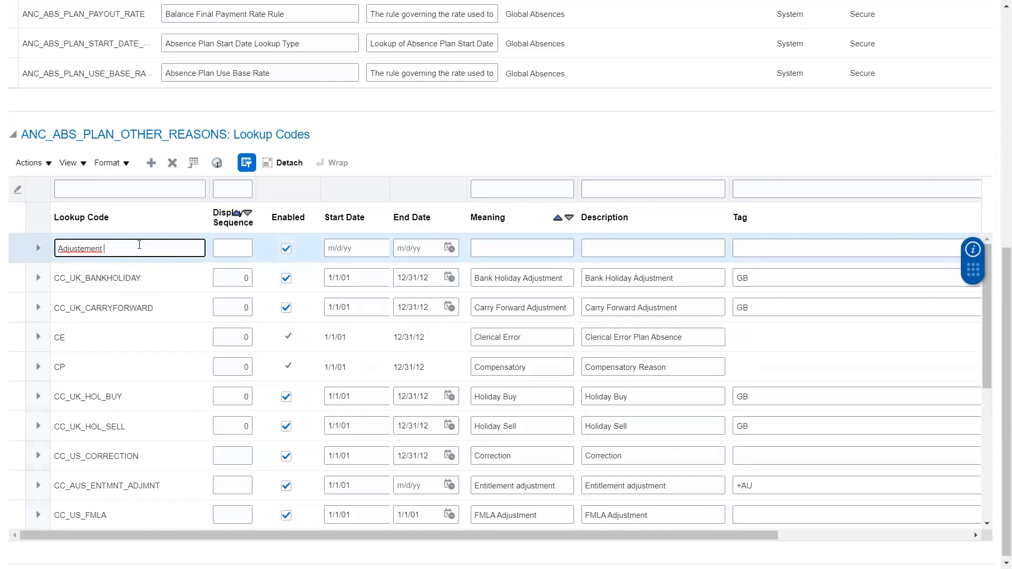
{"action": "key", "text": "Return"}
{"action": "left_click", "coordinate": [129, 246]}
{"action": "double_click", "coordinate": [129, 246]}
{"action": "type", "text": "TEST_ADJ"}
- Enter "Adjustment reason test" as the meaning and description of TEST_ADJ, and save and close the common lookups
{"action": "left_click", "coordinate": [511, 250]}
{"action": "type", "text": "Adju"}
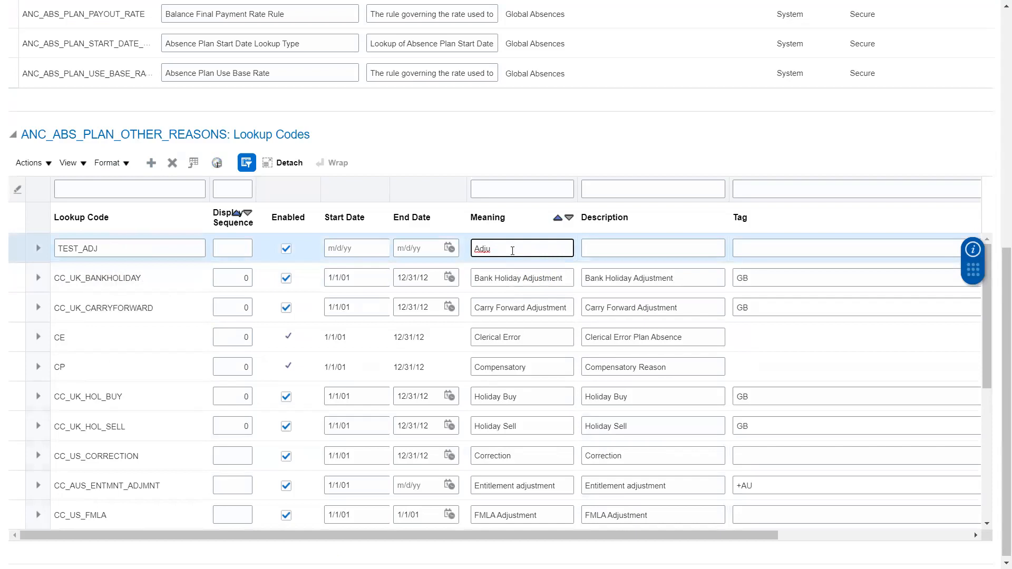
{"action": "type", "text": "stment reason test"}
{"action": "key", "text": "Tab"}
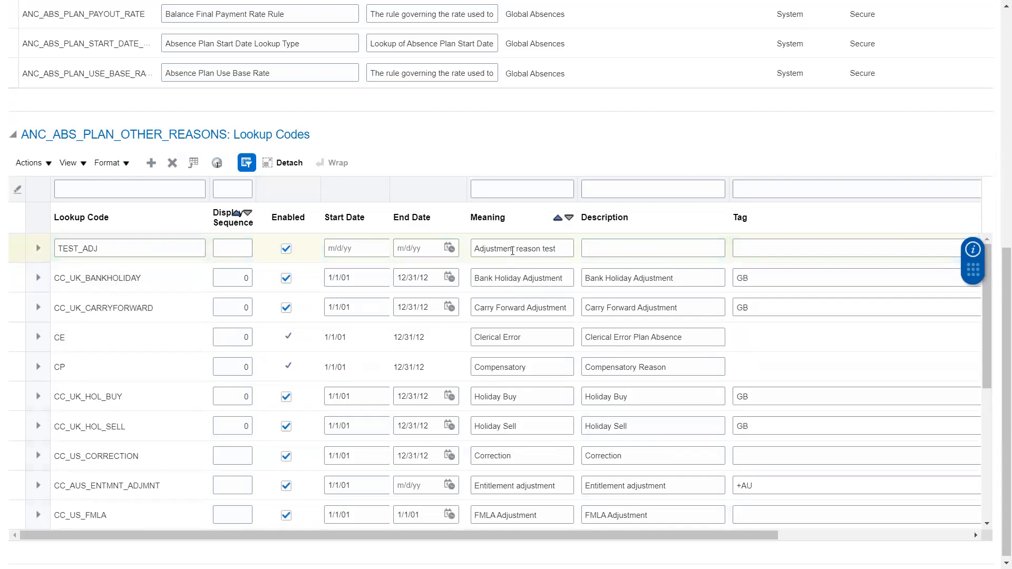
{"action": "left_click", "coordinate": [512, 251]}
{"action": "key", "text": "ctrl+c"}
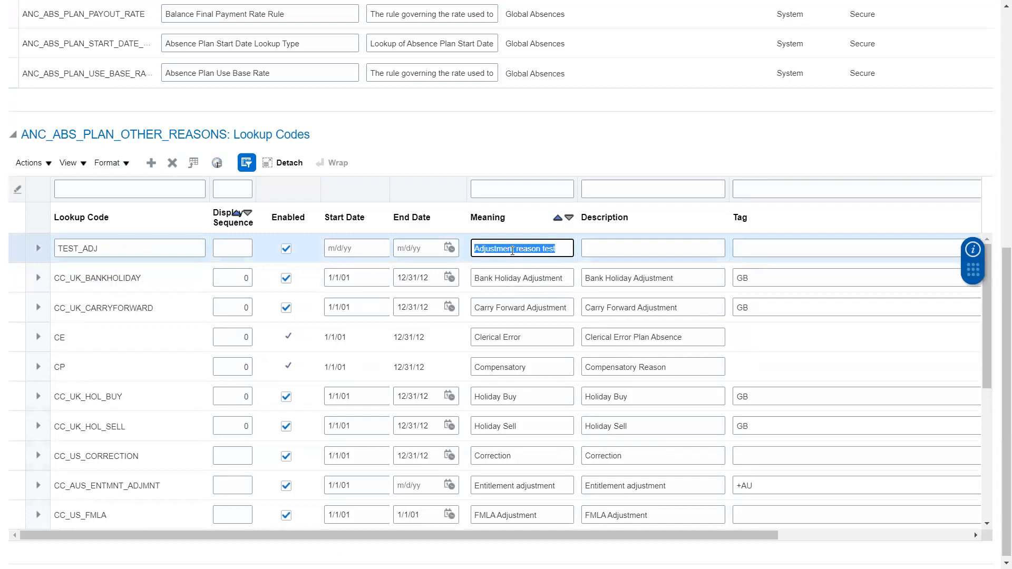
{"action": "left_click", "coordinate": [599, 249]}
{"action": "key", "text": "ctrl+v"}
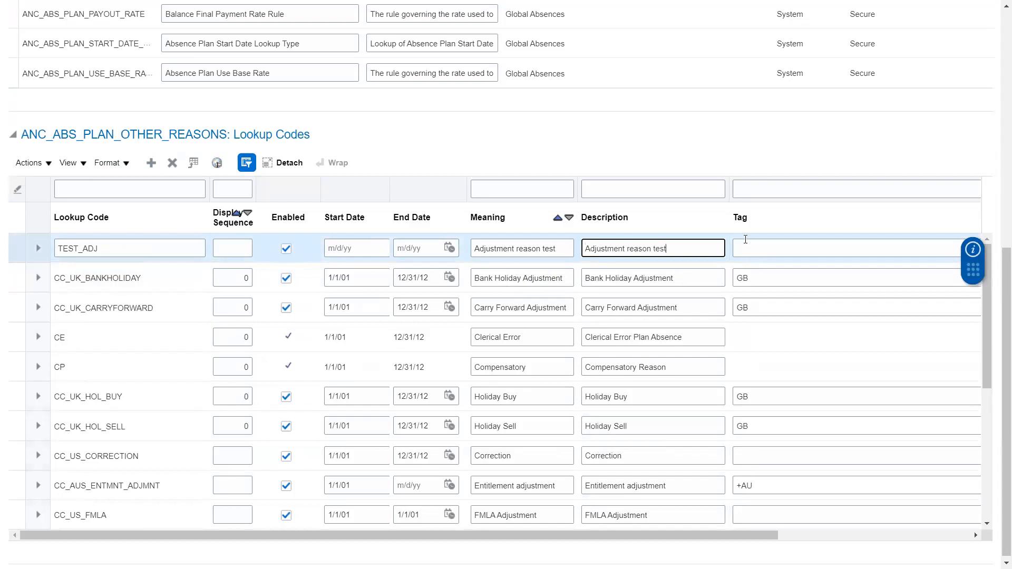
{"action": "left_click", "coordinate": [738, 245]}
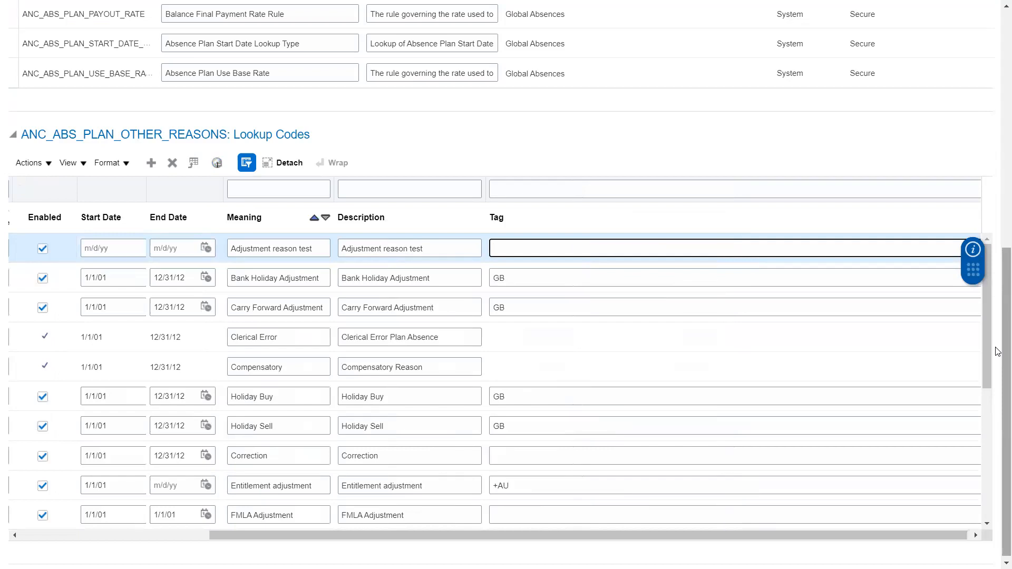
{"action": "scroll", "coordinate": [998, 352], "scroll_direction": "up", "scroll_amount": 8}
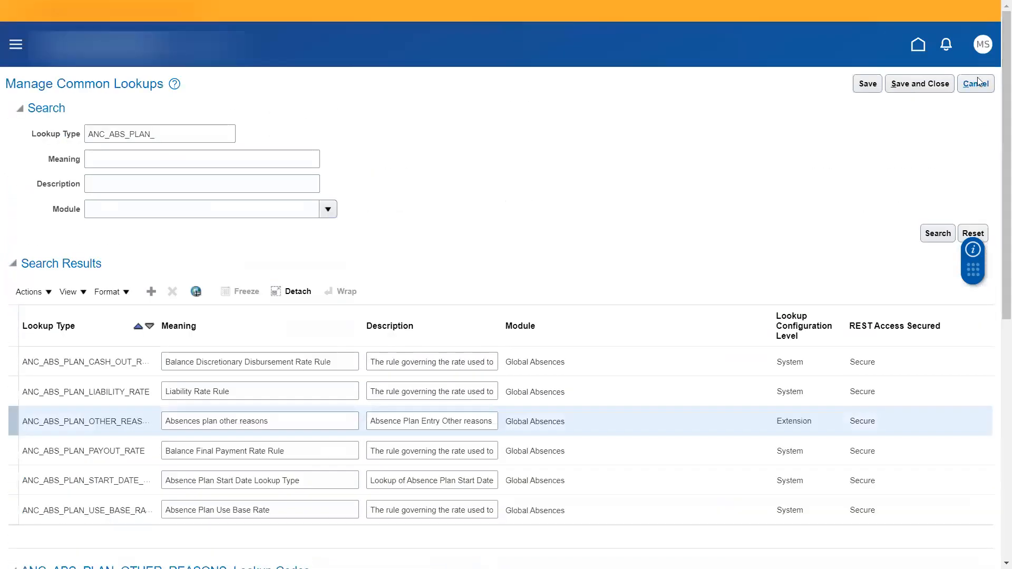
{"action": "left_click", "coordinate": [927, 87]}
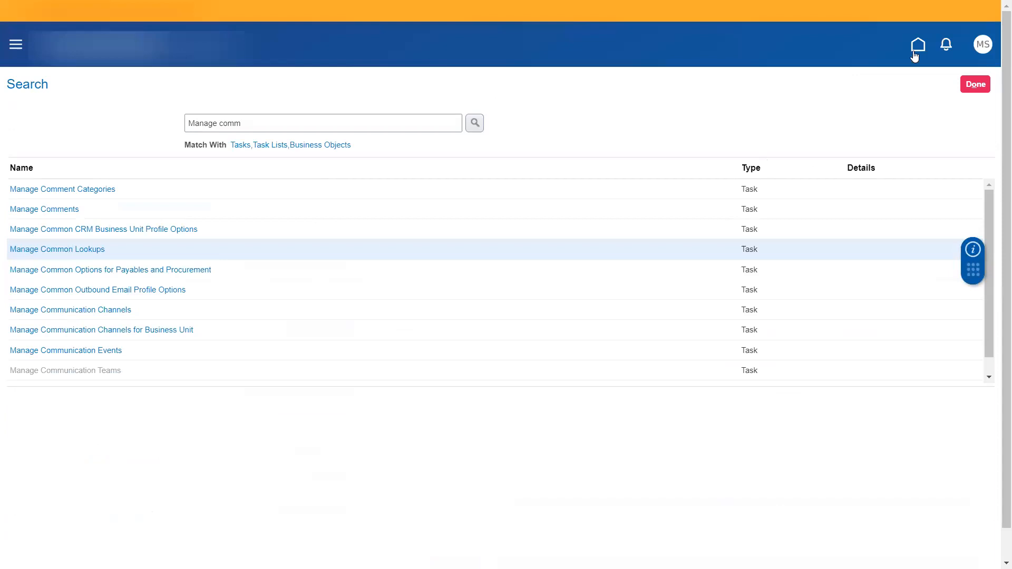
- Leave the setup task search for the home page and go to Absence Administration
{"action": "double_click", "coordinate": [306, 126]}
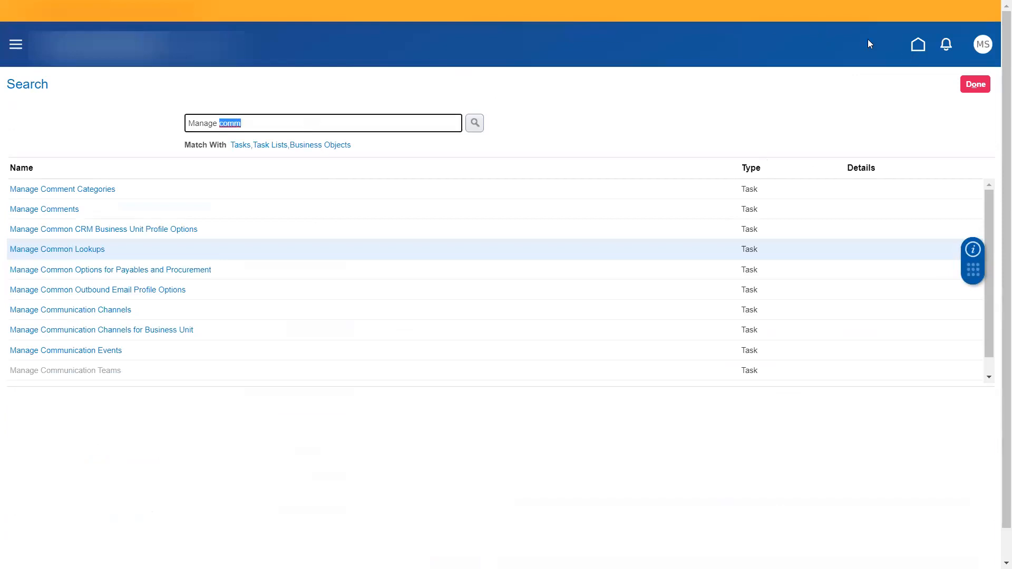
{"action": "left_click", "coordinate": [918, 46]}
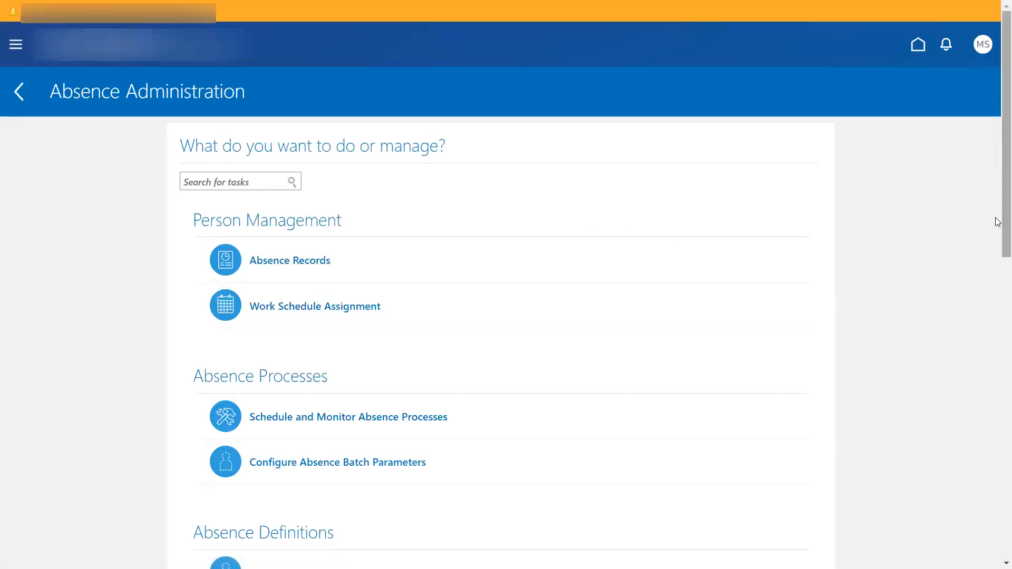
{"action": "left_click_drag", "start_coordinate": [998, 222], "coordinate": [996, 384]}
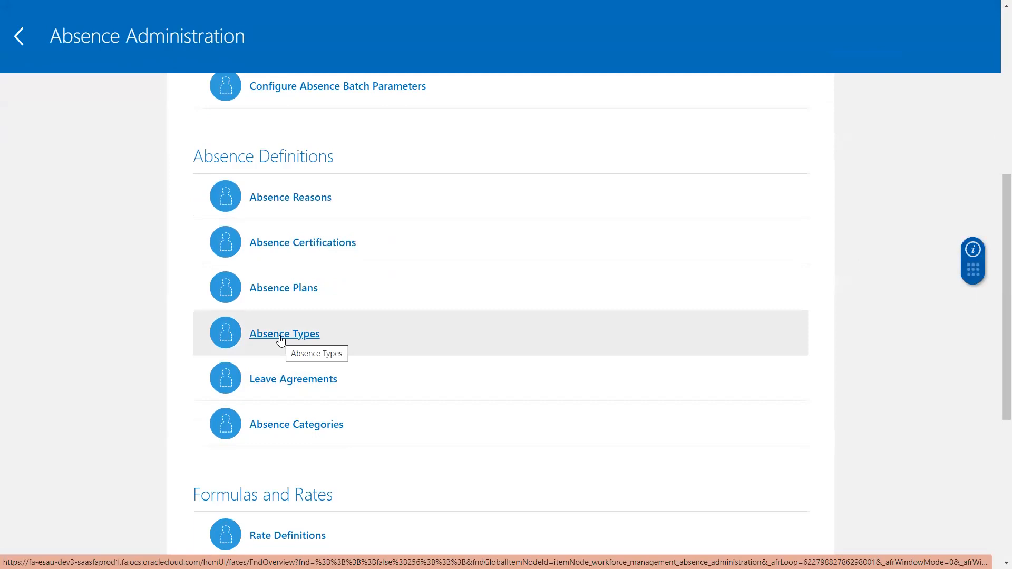
{"action": "left_click", "coordinate": [281, 334]}
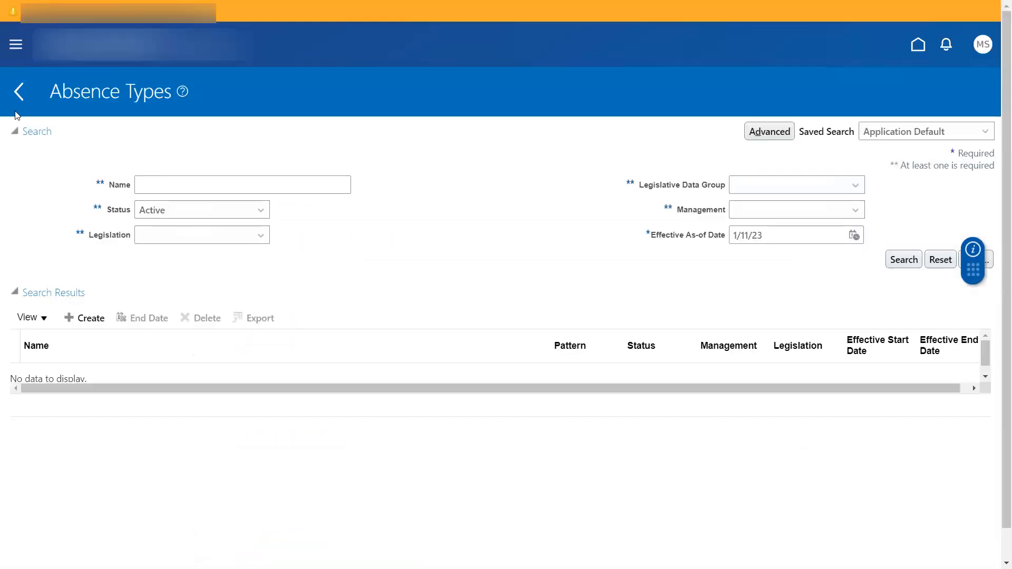
{"action": "left_click", "coordinate": [19, 98]}
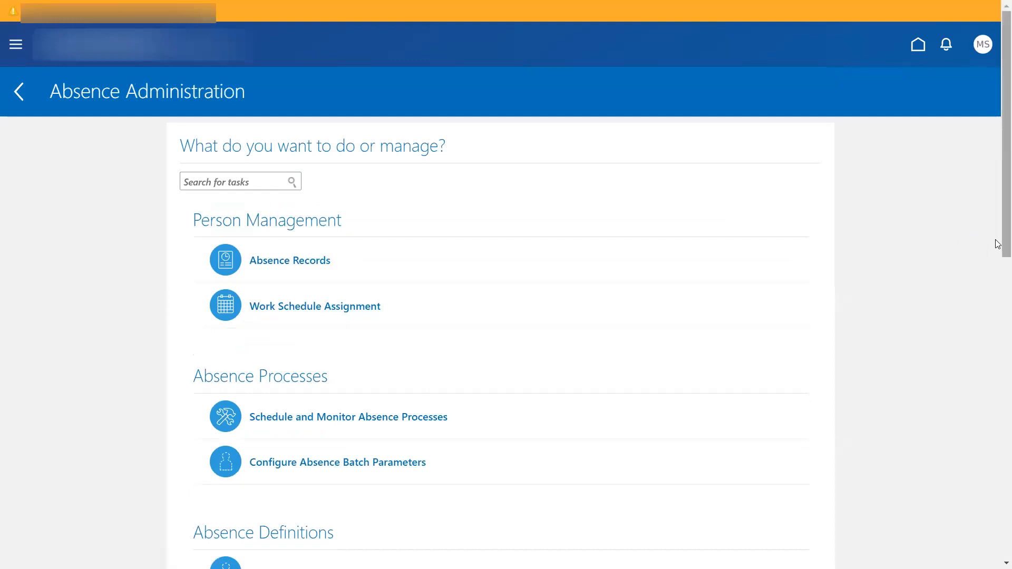
- Open Absence Plans and search for plans of type Accrual with the name Annual
{"action": "left_click_drag", "start_coordinate": [1001, 244], "coordinate": [997, 406]}
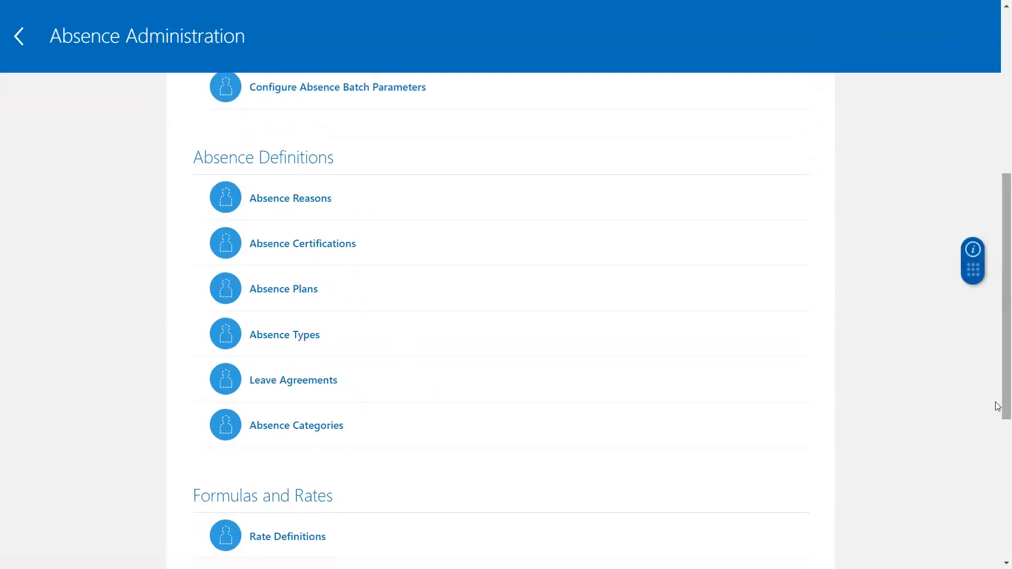
{"action": "left_click", "coordinate": [293, 288]}
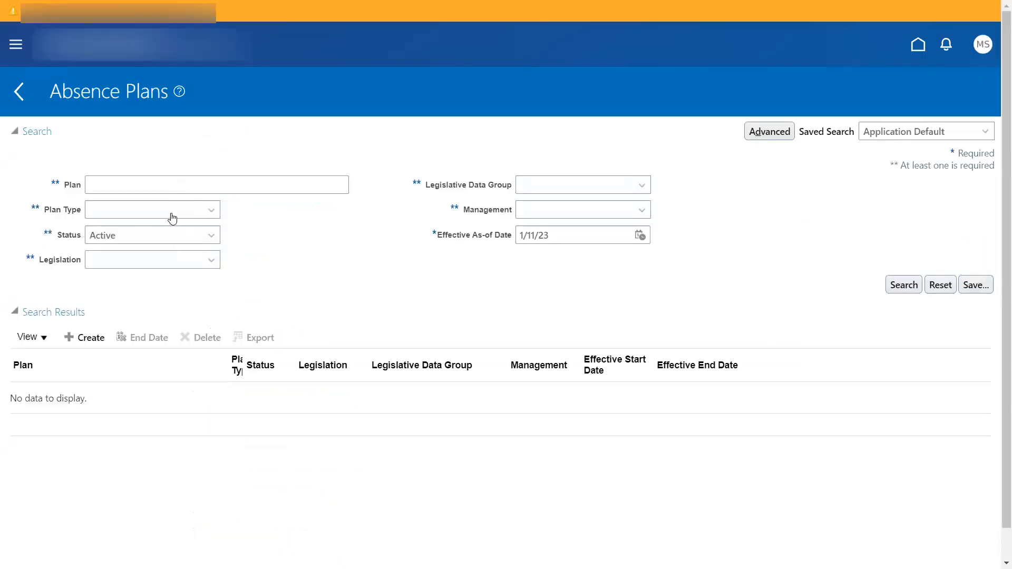
{"action": "left_click", "coordinate": [173, 218]}
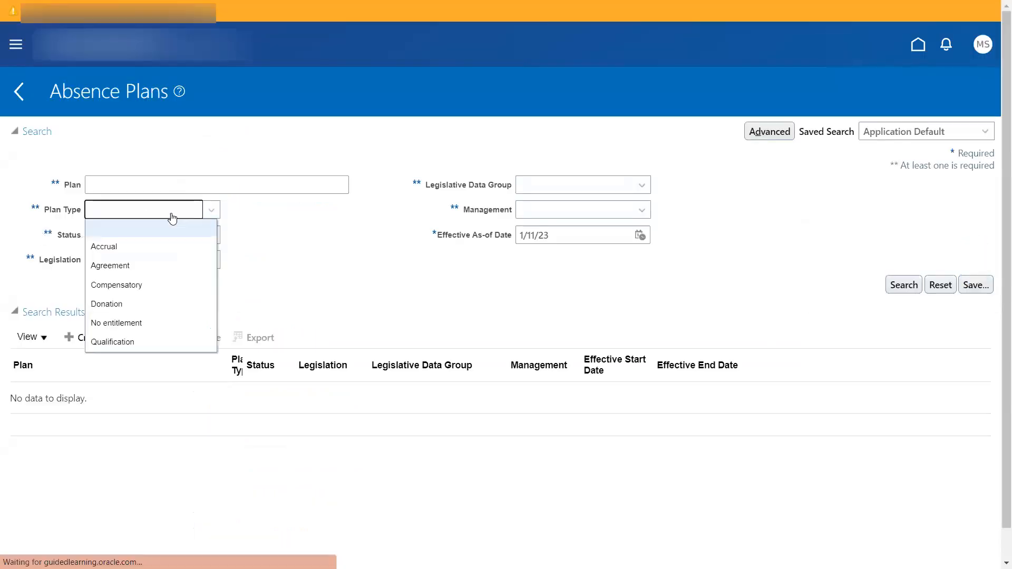
{"action": "left_click", "coordinate": [132, 251]}
{"action": "left_click", "coordinate": [130, 180]}
{"action": "type", "text": "An"}
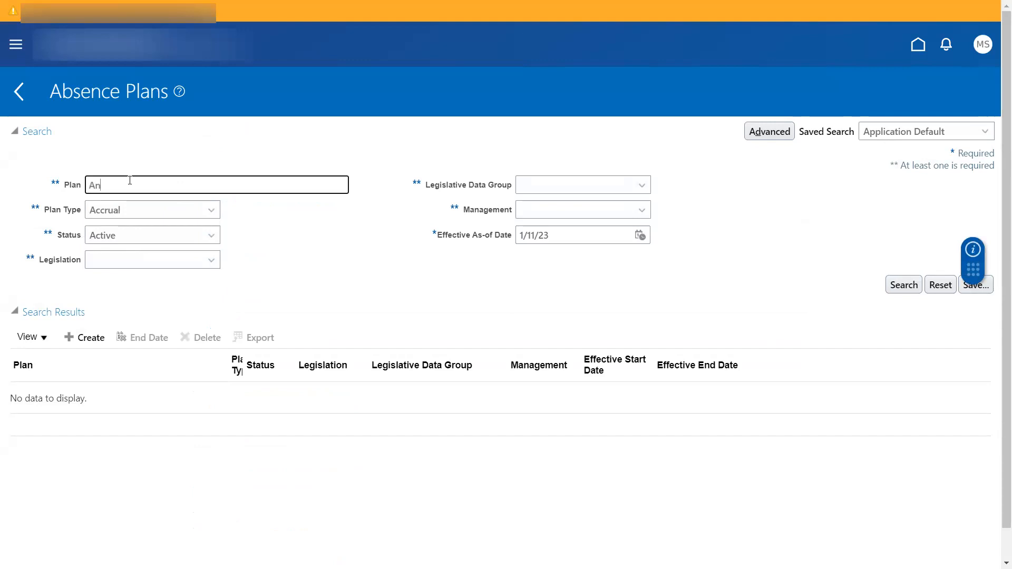
{"action": "type", "text": "nual"}
{"action": "key", "text": "Return"}
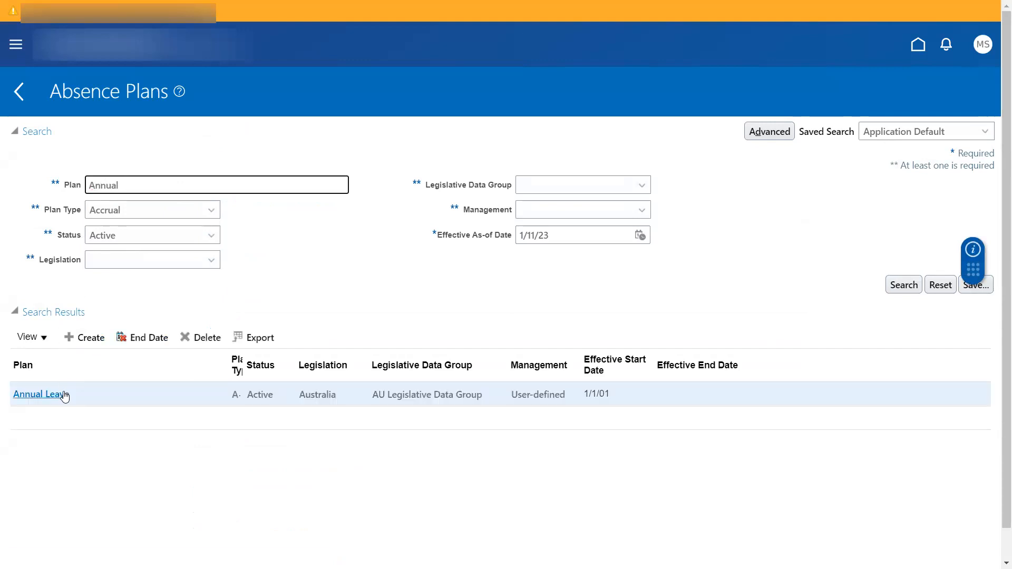
- Open the Annual Leave plan's entries and balances and put the plan into Correct mode
{"action": "left_click", "coordinate": [58, 393]}
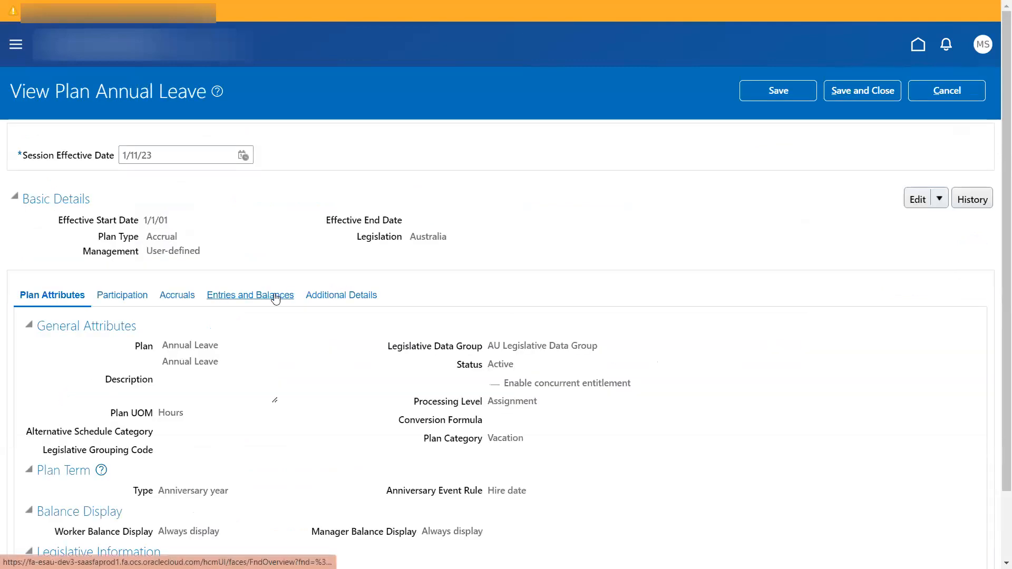
{"action": "left_click", "coordinate": [275, 295]}
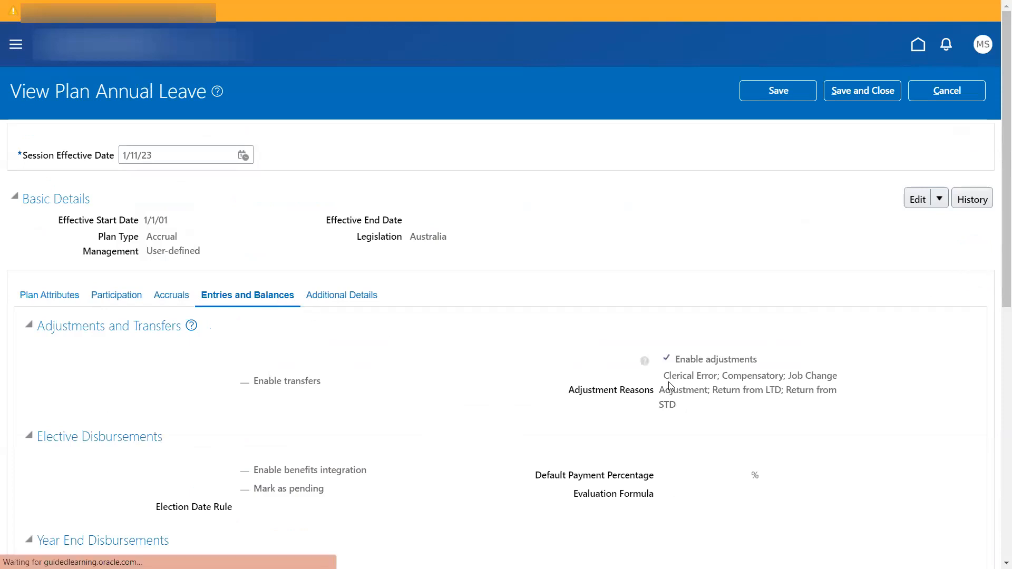
{"action": "left_click", "coordinate": [940, 199]}
{"action": "left_click", "coordinate": [928, 236]}
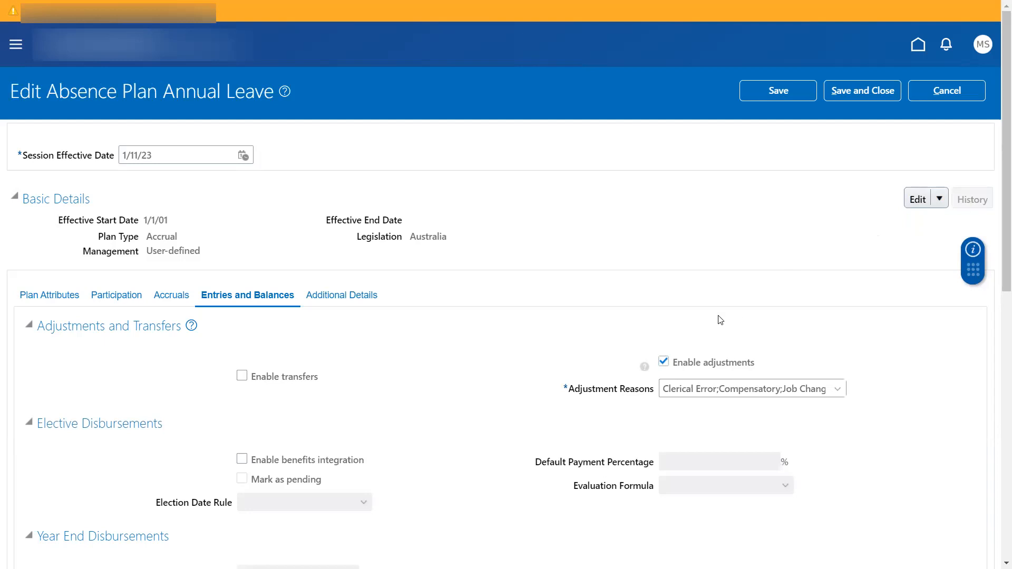
- Add "Adjustment reason test" to the Annual Leave plan's adjustment reasons
{"action": "left_click", "coordinate": [738, 389]}
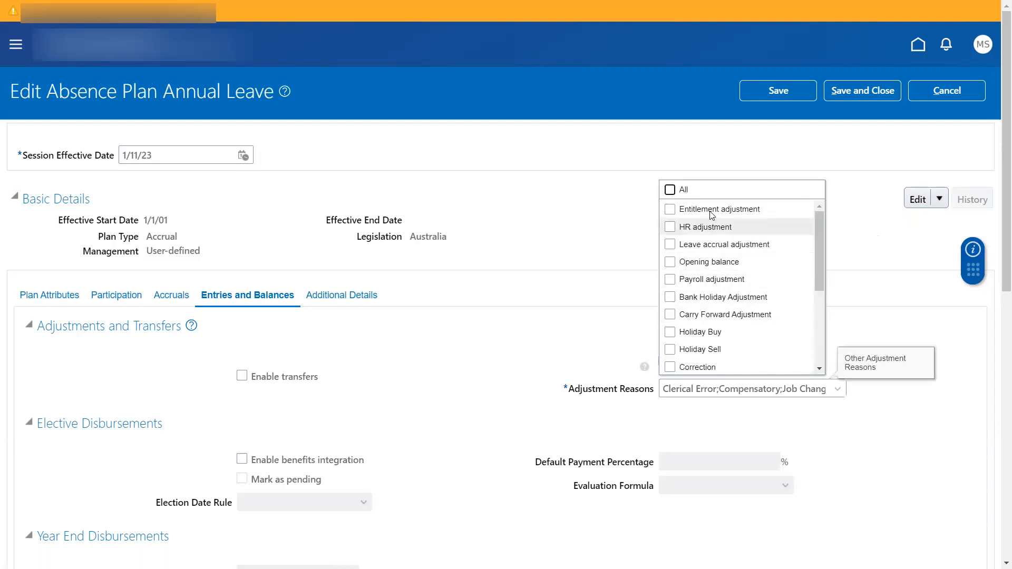
{"action": "left_click_drag", "start_coordinate": [820, 252], "coordinate": [818, 349]}
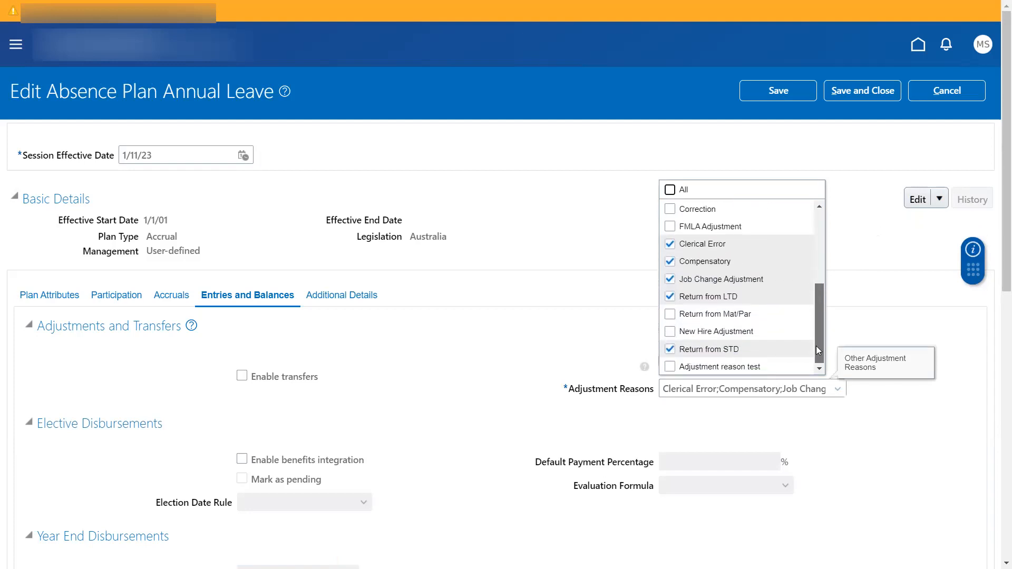
{"action": "left_click", "coordinate": [739, 367]}
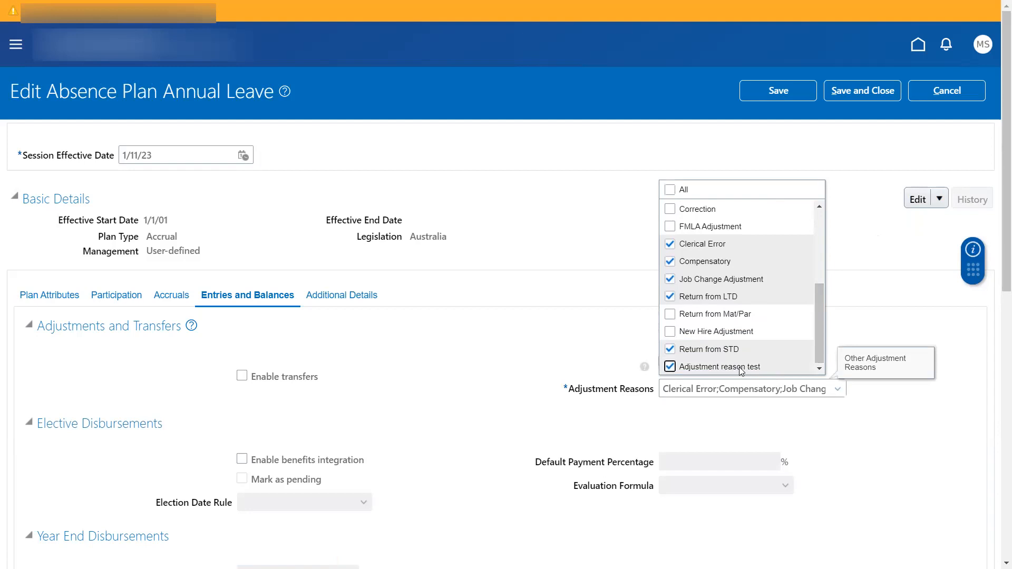
{"action": "left_click", "coordinate": [860, 287]}
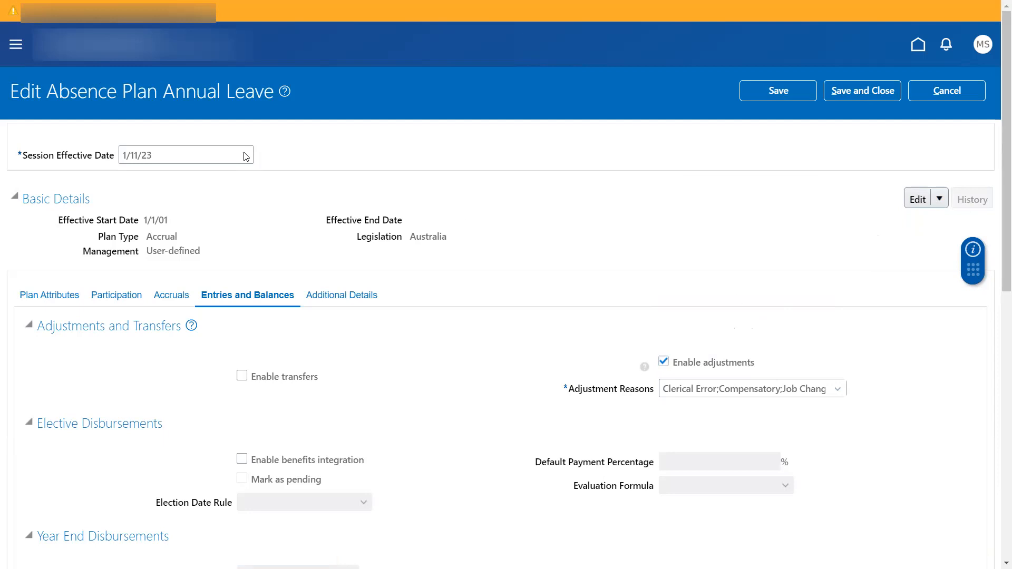
- Try to set the plan's session effective date to 01/01/0001 and reopen it for editing
{"action": "triple_click", "coordinate": [205, 151]}
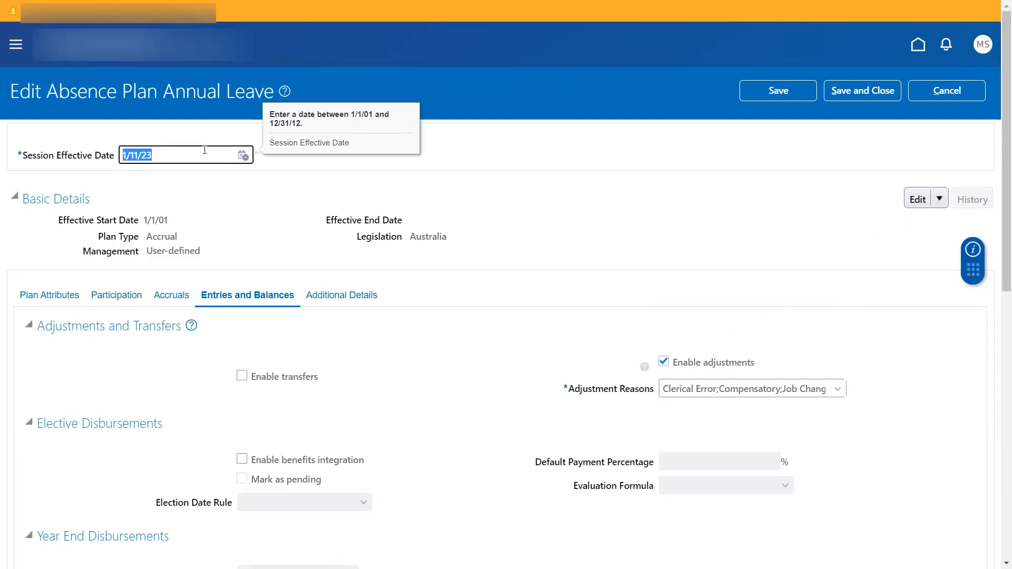
{"action": "type", "text": "01/01/0001"}
{"action": "left_click", "coordinate": [541, 256]}
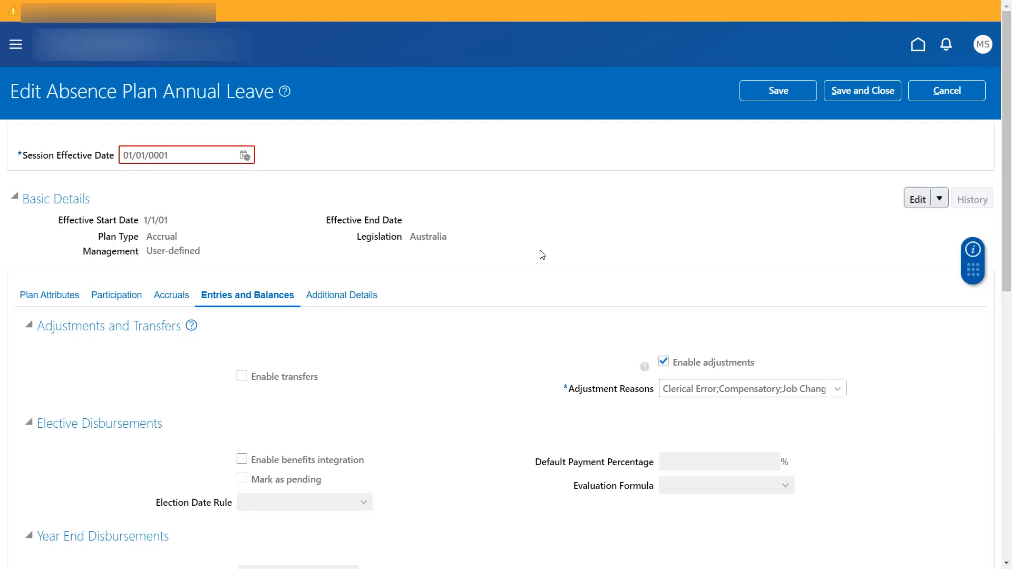
{"action": "left_click", "coordinate": [940, 200]}
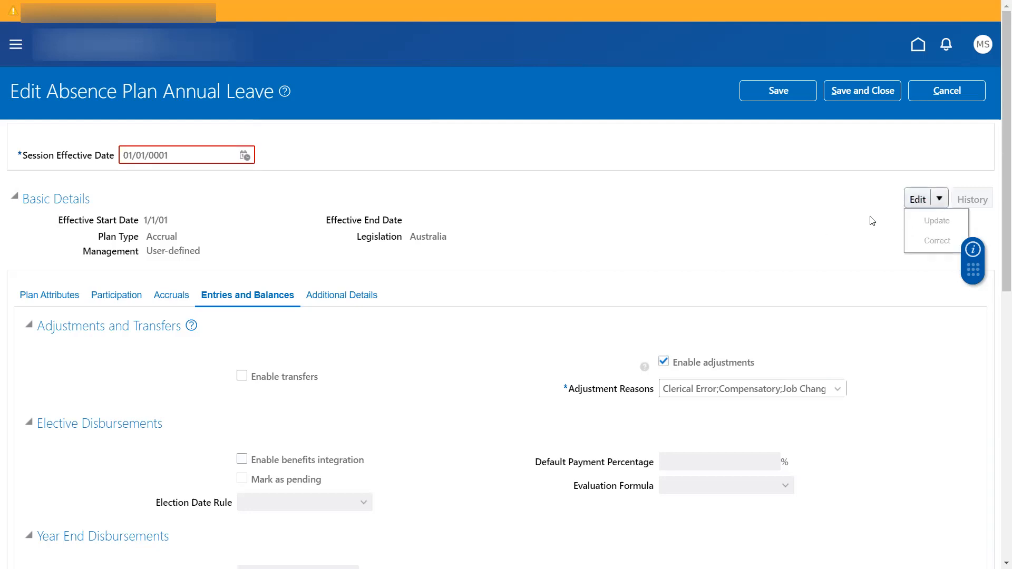
{"action": "left_click", "coordinate": [721, 181]}
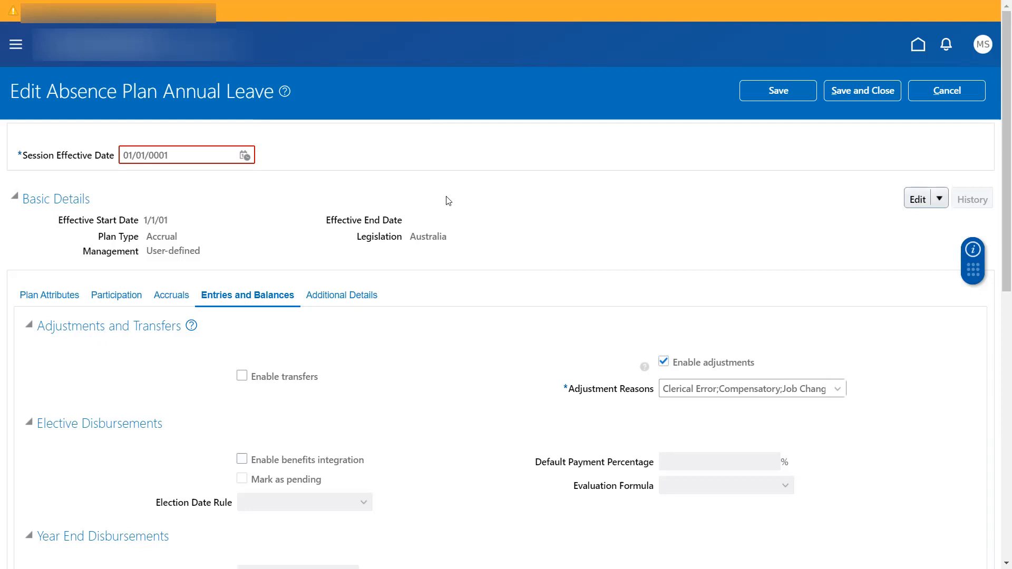
- Set the plan's session effective date to 1/1/01 and open that record for editing in Correct mode
{"action": "left_click", "coordinate": [221, 150]}
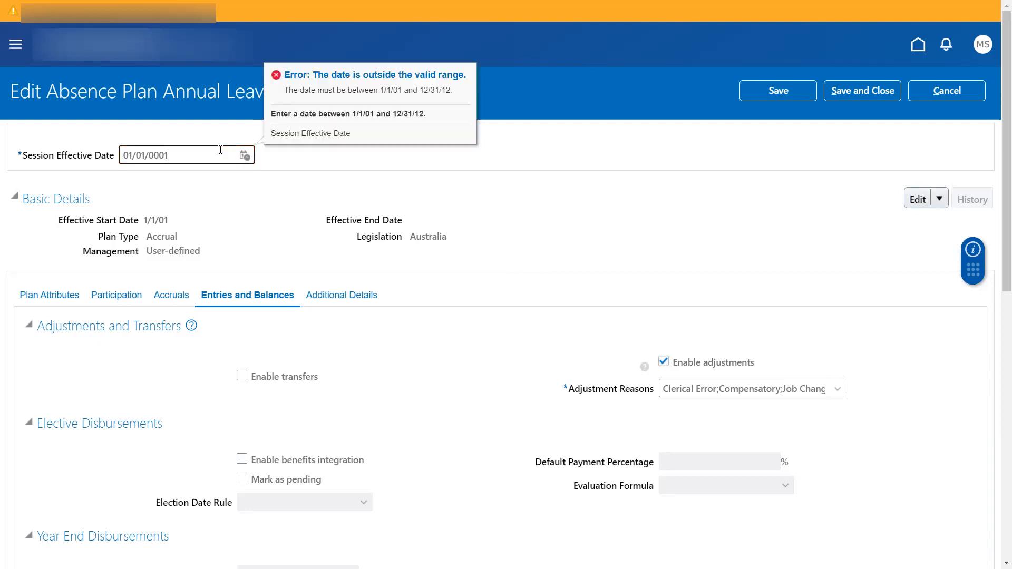
{"action": "key", "text": "BackSpace"}
{"action": "key", "text": "BackSpace"}
{"action": "key", "text": "BackSpace"}
{"action": "key", "text": "BackSpace"}
{"action": "type", "text": "1951"}
{"action": "left_click", "coordinate": [236, 225]}
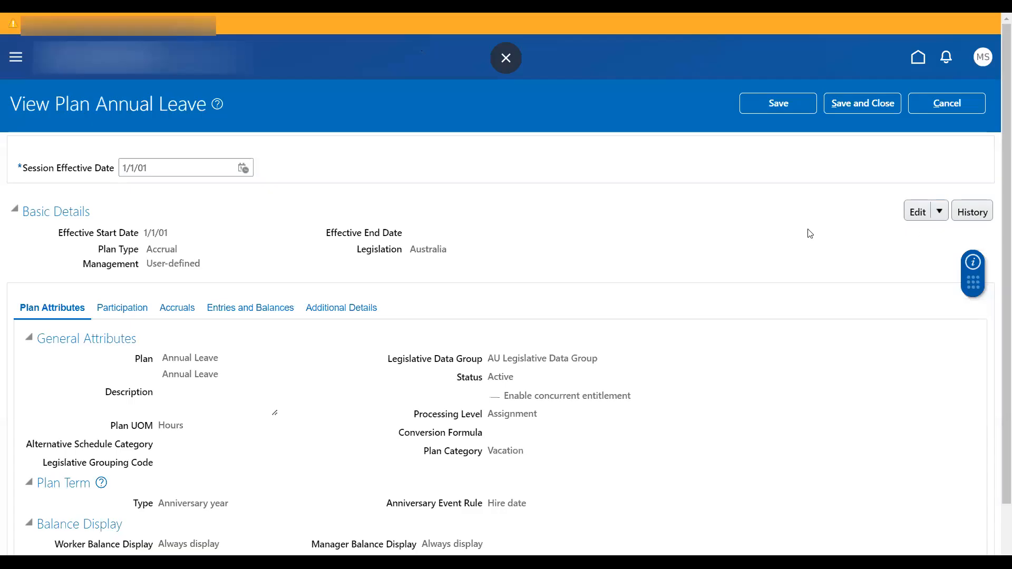
{"action": "left_click", "coordinate": [939, 212]}
{"action": "left_click", "coordinate": [929, 252]}
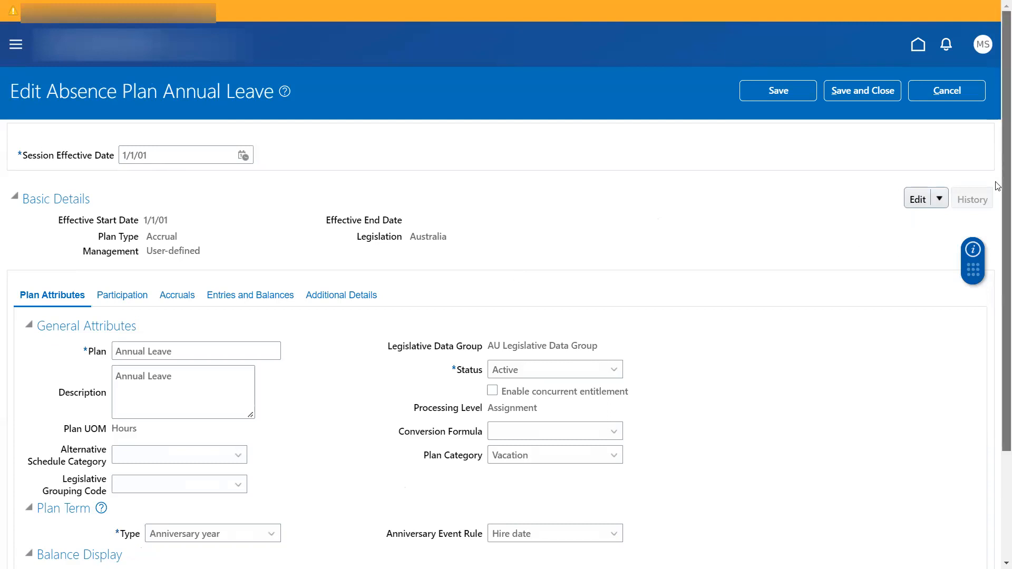
- Select "Adjustment reason test" among the Annual Leave plan's adjustment reasons for the 1/1/01 record, and save and close the plan
{"action": "scroll", "coordinate": [998, 190], "scroll_direction": "down", "scroll_amount": 1}
{"action": "left_click", "coordinate": [234, 280]}
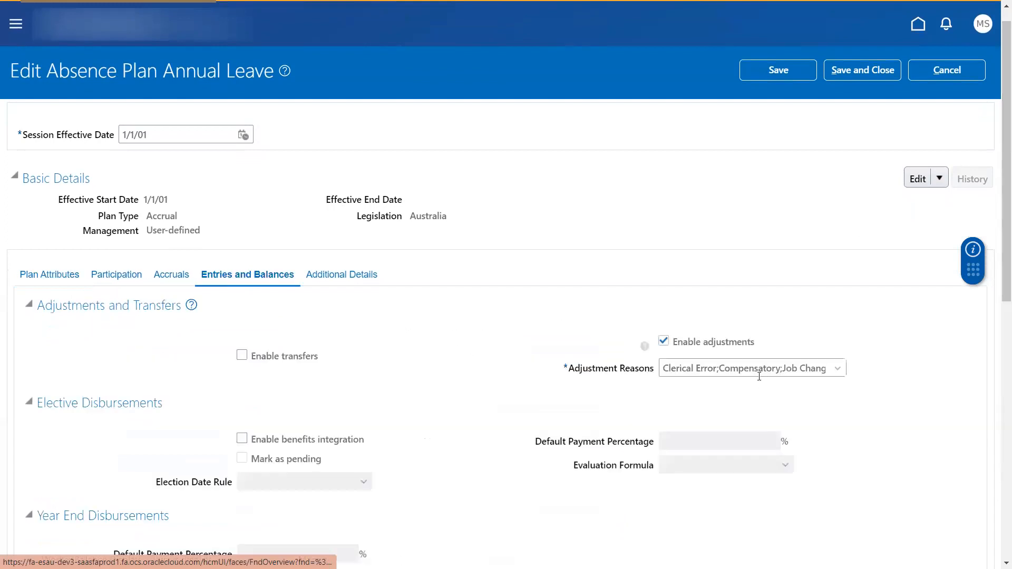
{"action": "left_click", "coordinate": [939, 178]}
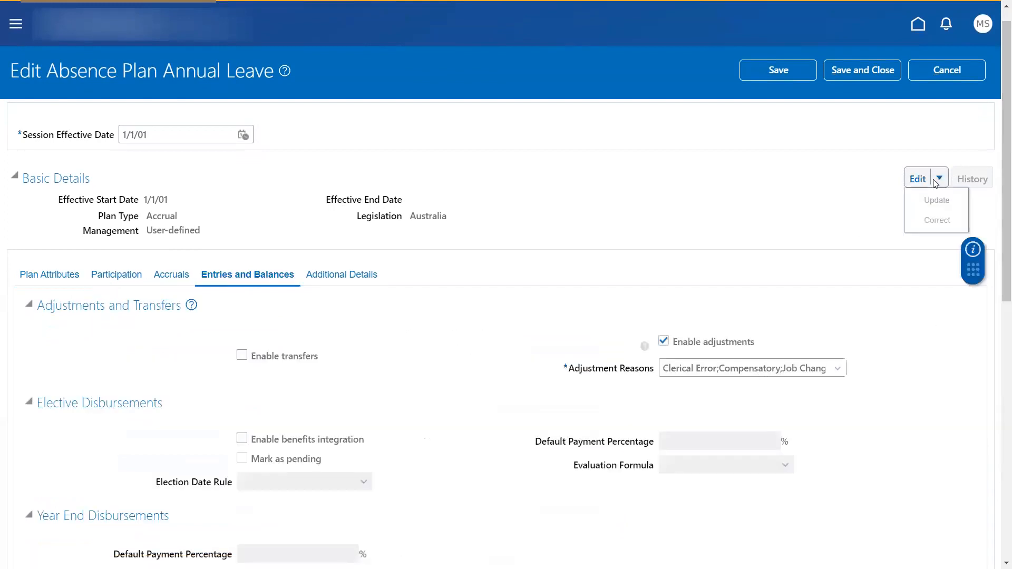
{"action": "left_click", "coordinate": [799, 369]}
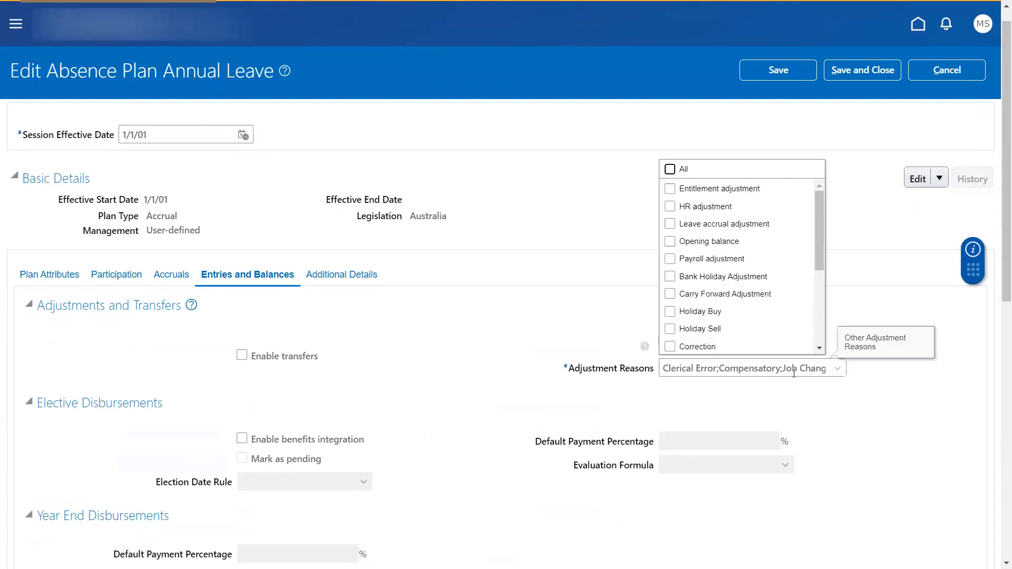
{"action": "left_click_drag", "start_coordinate": [820, 240], "coordinate": [822, 339]}
{"action": "left_click", "coordinate": [766, 340]}
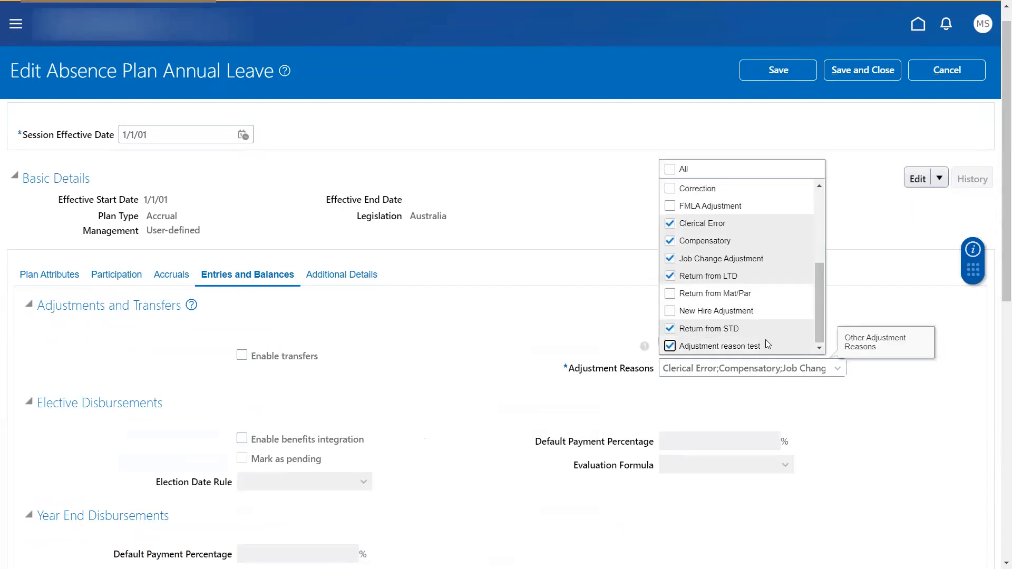
{"action": "left_click", "coordinate": [864, 162]}
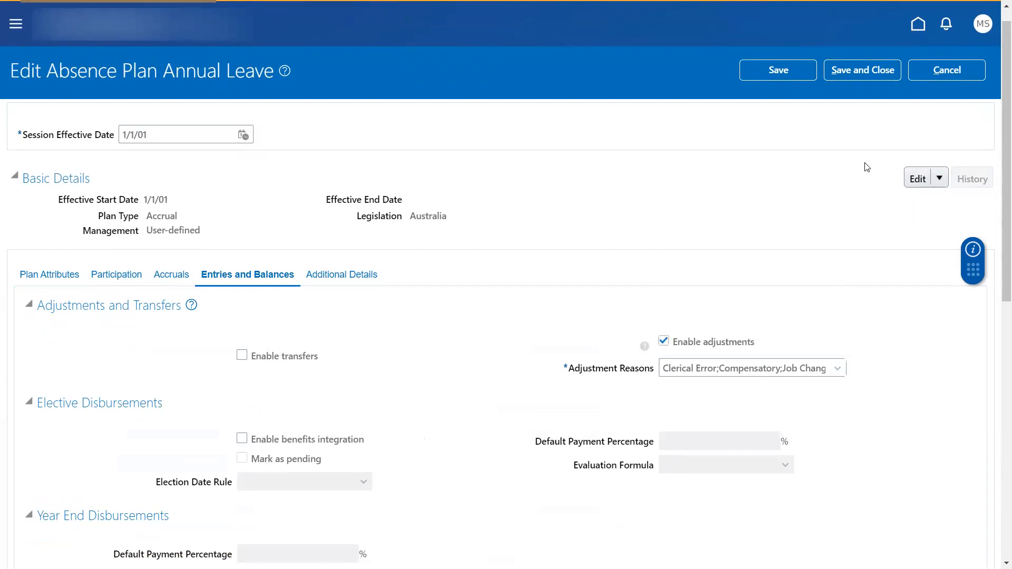
{"action": "left_click", "coordinate": [860, 74]}
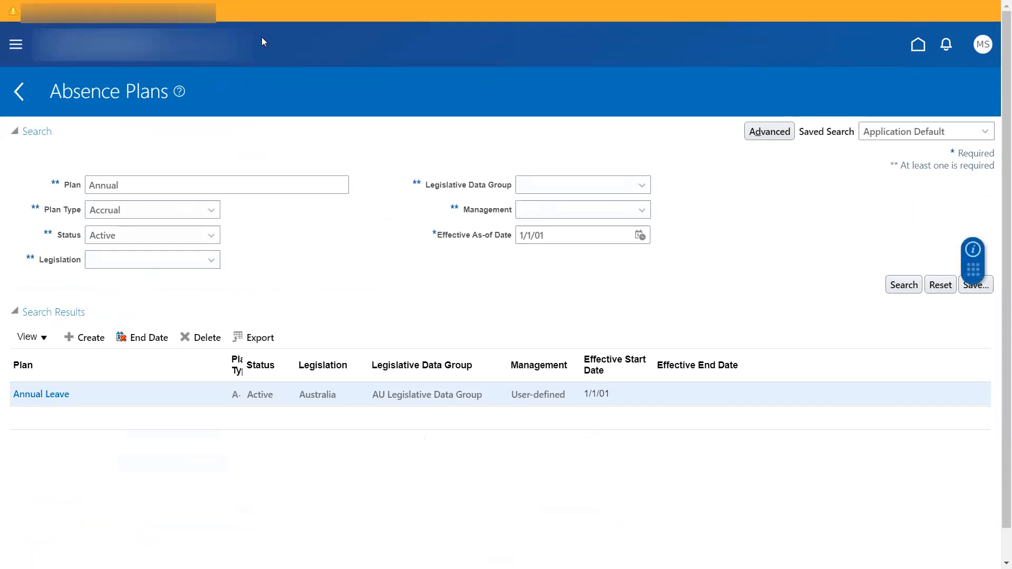
- Return to Absence Administration and open the test employee's absence records
{"action": "left_click", "coordinate": [20, 92]}
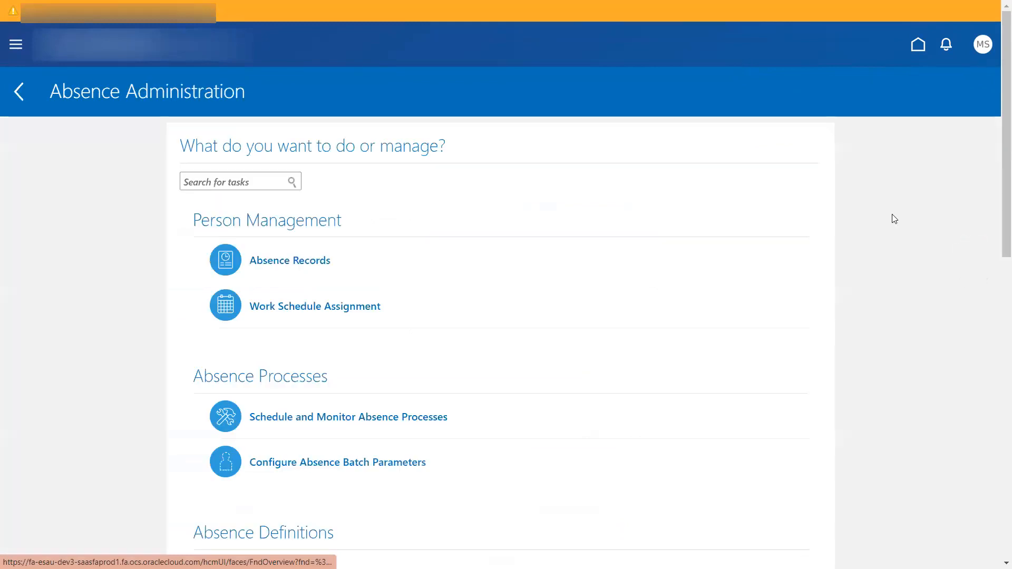
{"action": "left_click", "coordinate": [290, 260]}
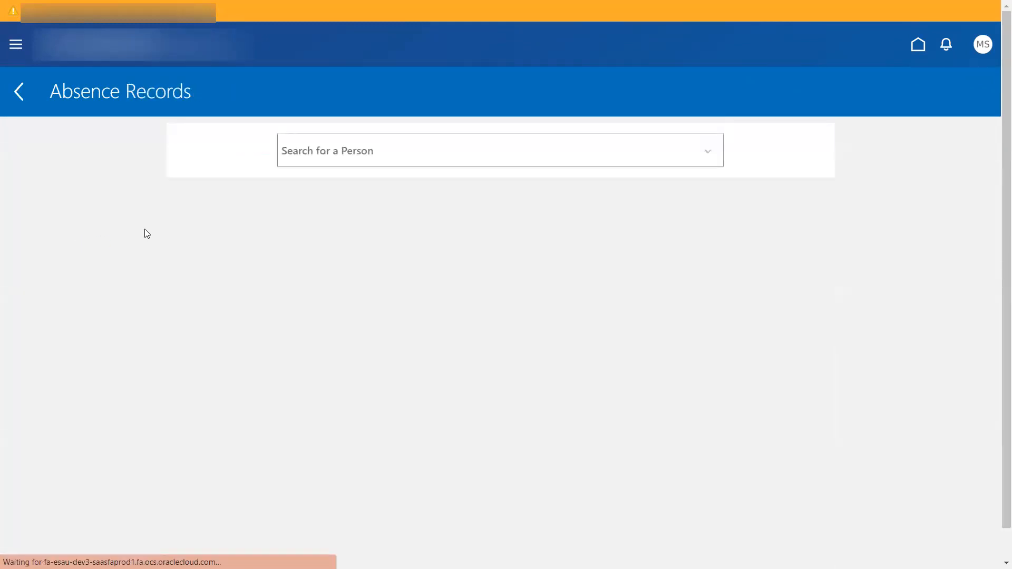
{"action": "left_click", "coordinate": [501, 156]}
{"action": "left_click", "coordinate": [539, 227]}
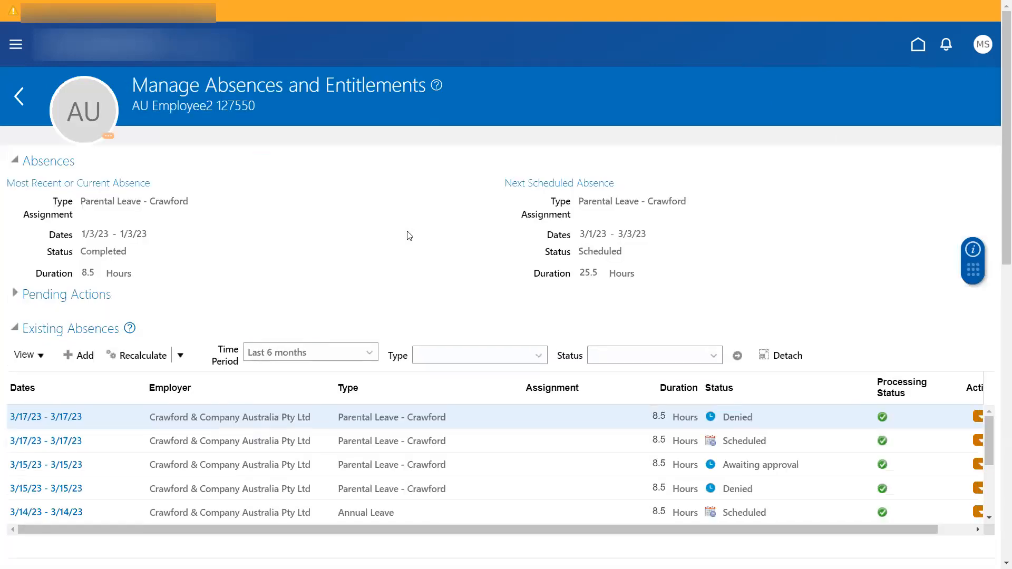
- Start an enrollments and adjustments action on the employee's Annual Leave plan balance
{"action": "scroll", "coordinate": [999, 239], "scroll_direction": "down", "scroll_amount": 10}
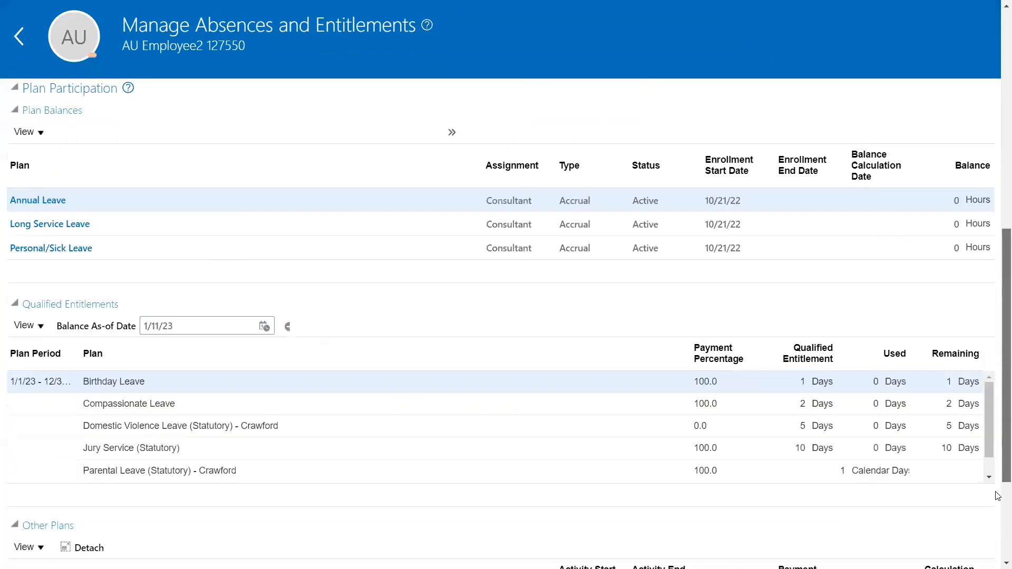
{"action": "scroll", "coordinate": [998, 445], "scroll_direction": "up", "scroll_amount": 1}
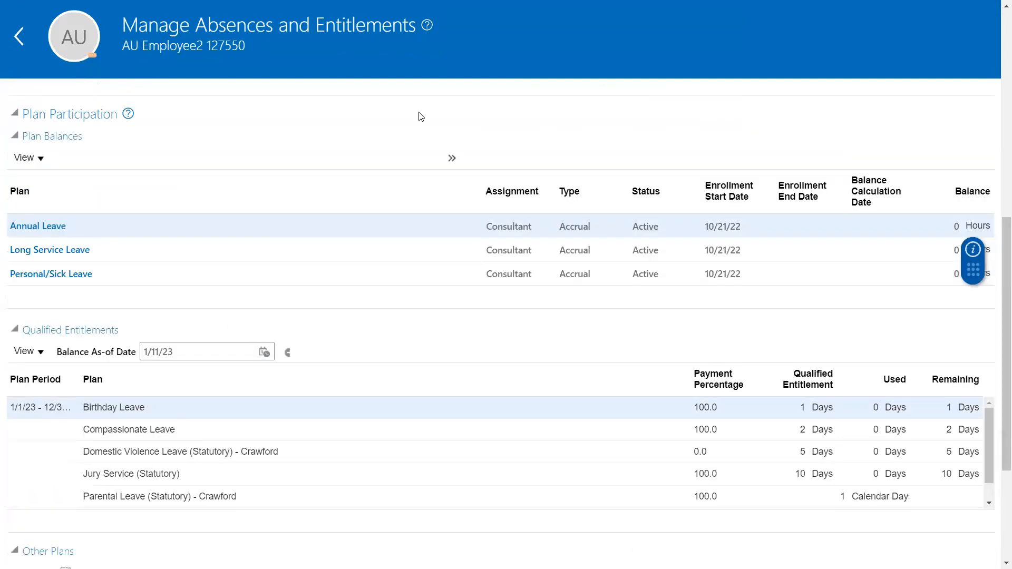
{"action": "left_click", "coordinate": [453, 157]}
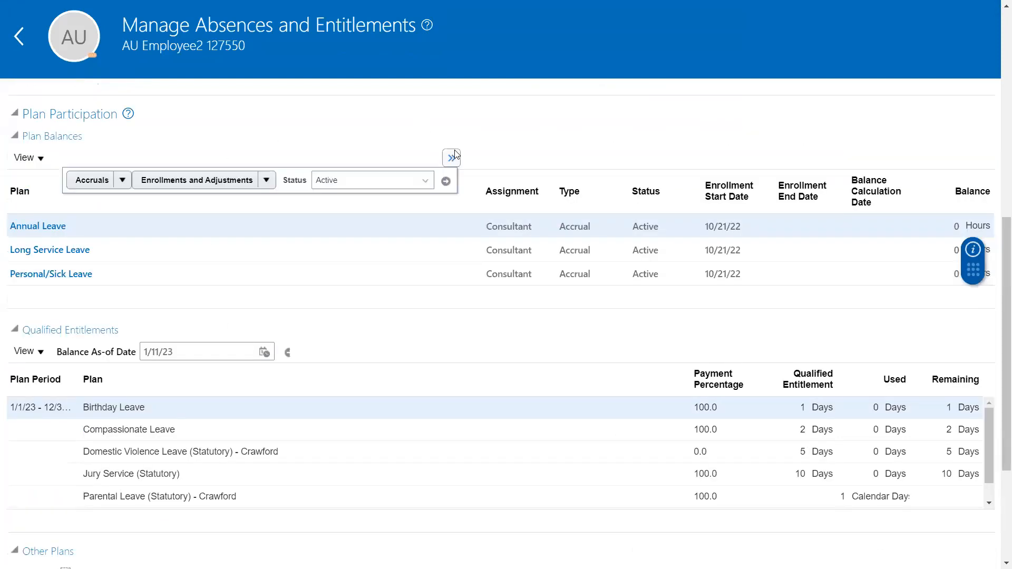
{"action": "left_click", "coordinate": [266, 180]}
{"action": "left_click", "coordinate": [222, 261]}
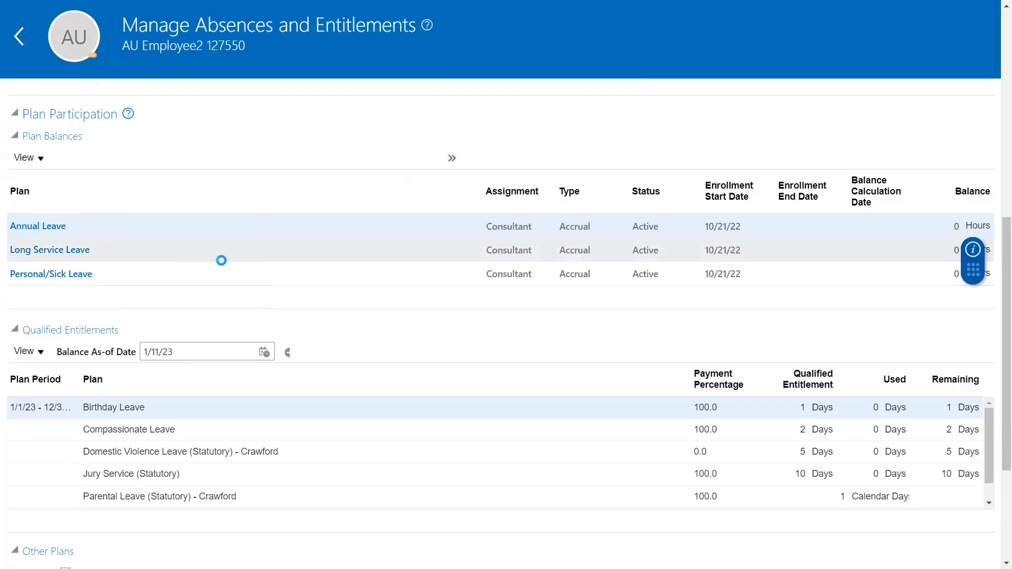